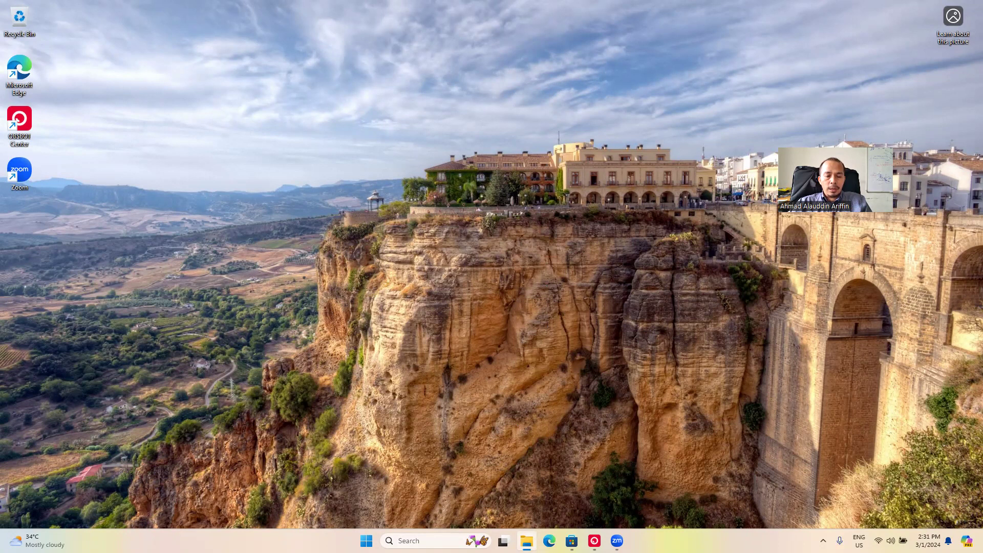
Extract the whole drive-download-20240301T062652Z-001 archive into its default folder in Downloads, and close the extracted folder's window.
left_click(528, 540)
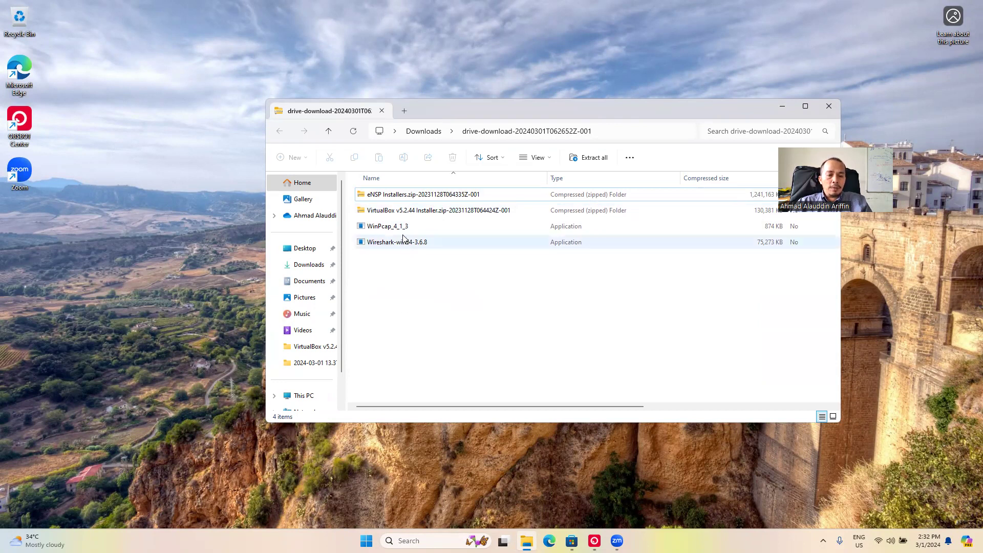
left_click(411, 196)
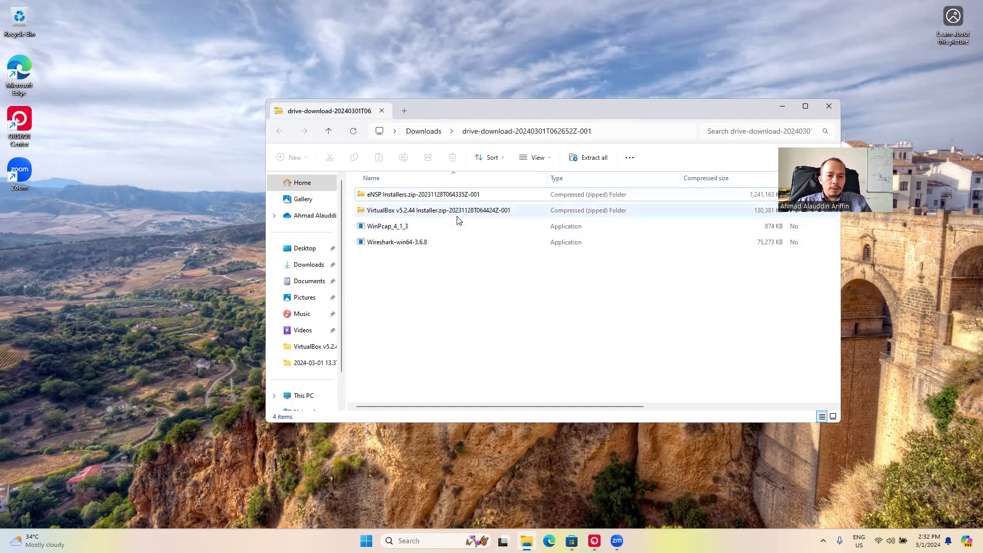
left_click(470, 197)
left_click(410, 212)
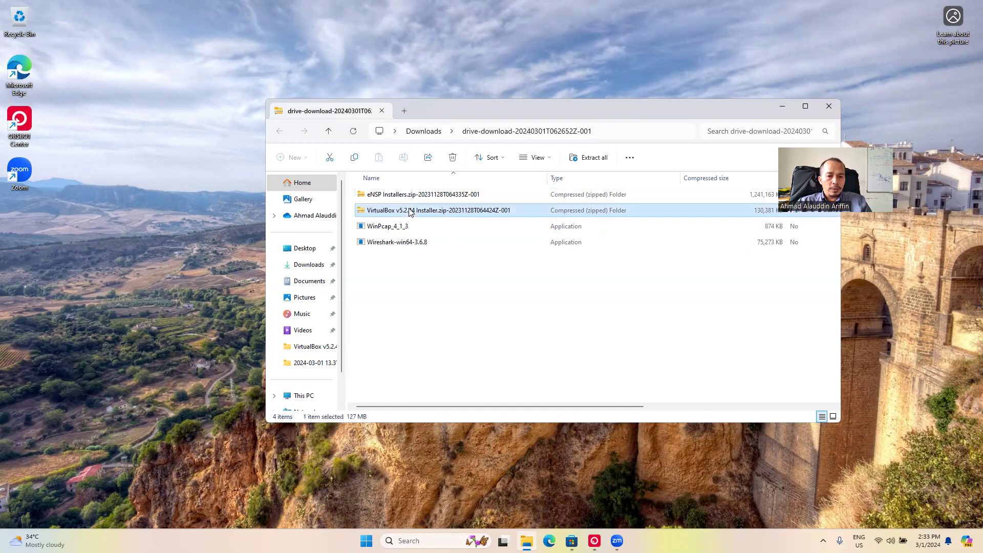
left_click(587, 158)
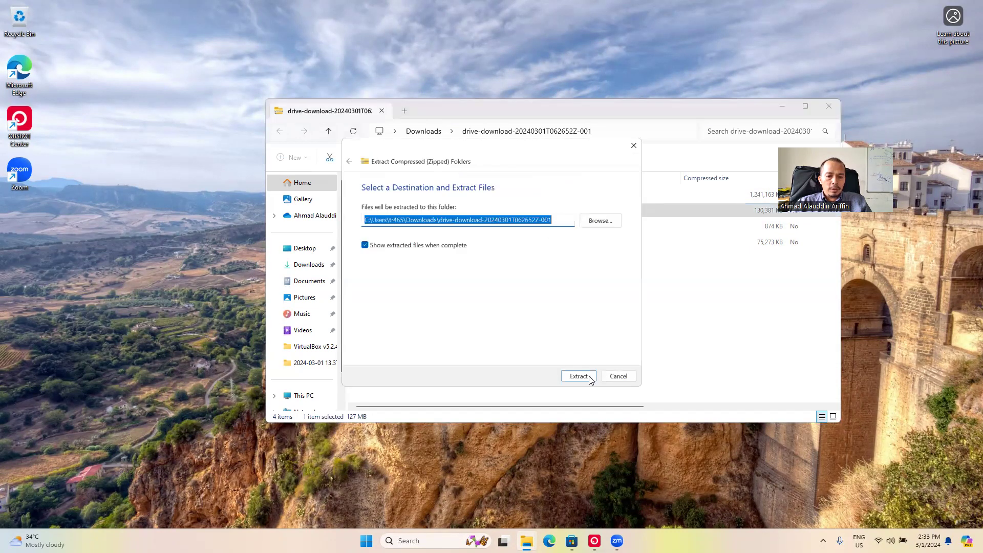
left_click(588, 377)
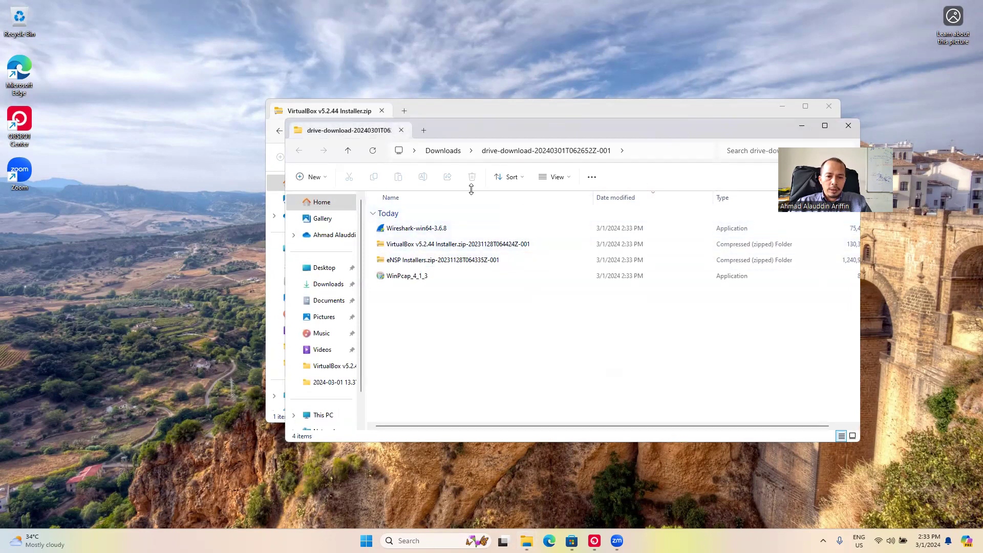
left_click_drag(674, 132, 449, 200)
left_click(623, 195)
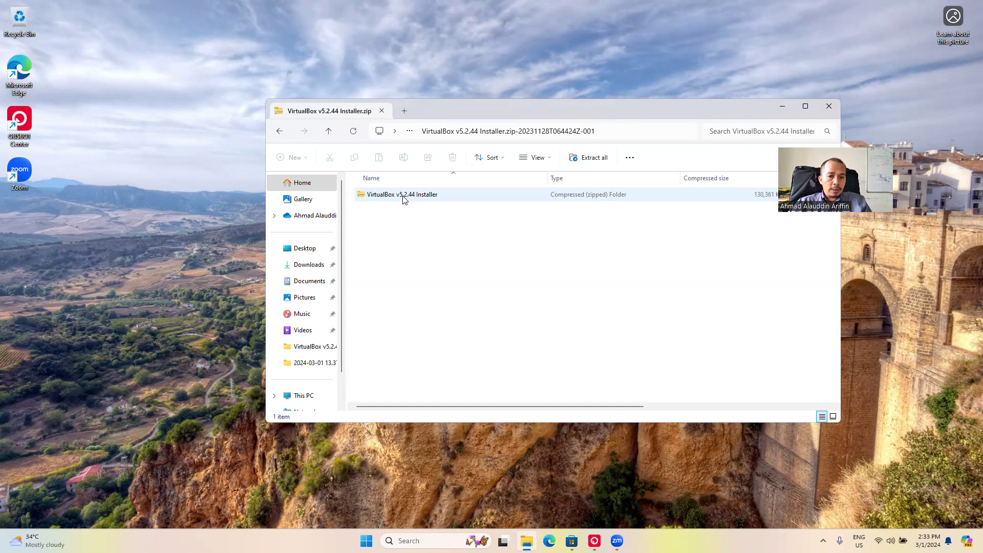
Extract the VirtualBox v5.2.44 Installer.zip-20231128T064424Z-001 archive into its own folder in Documents.
left_click(403, 197)
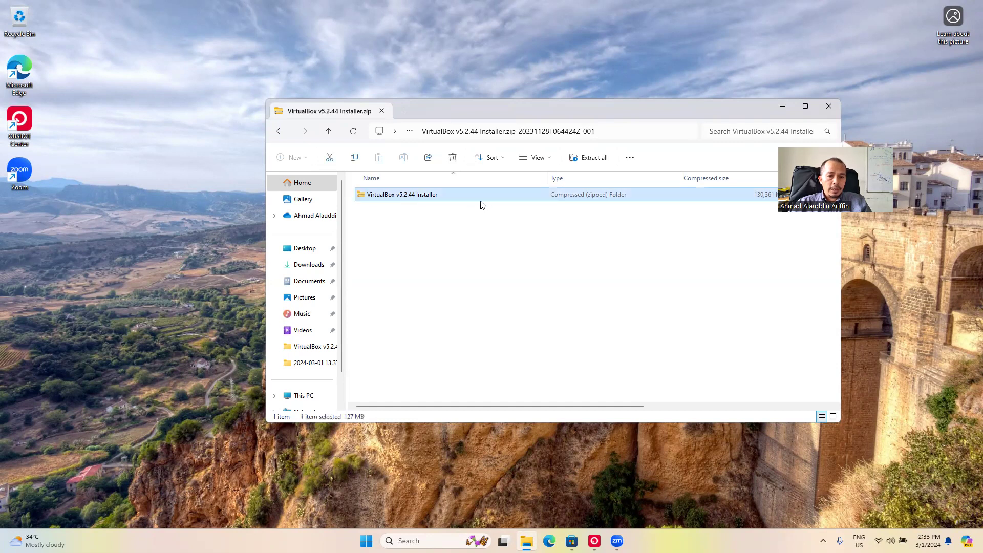
left_click(584, 159)
left_click(577, 374)
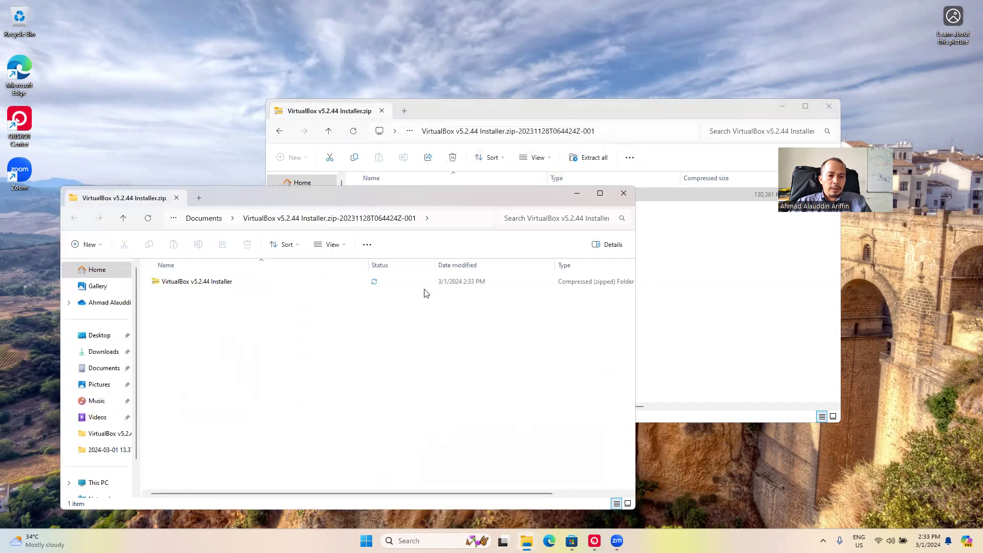
Extract the nested VirtualBox v5.2.44 Installer archive to its default folder, and close all the open folder windows.
left_click(224, 289)
double_click(224, 289)
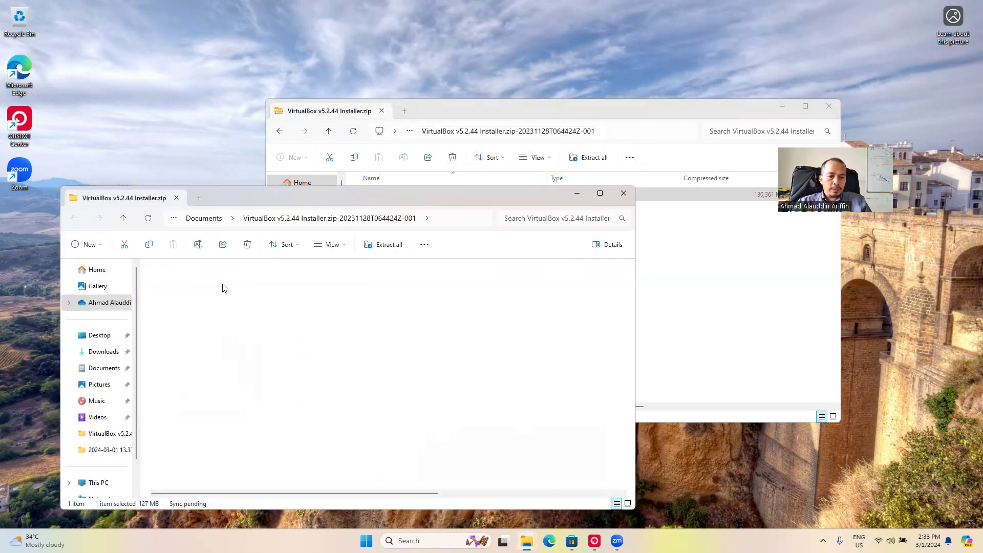
left_click(392, 246)
left_click(579, 377)
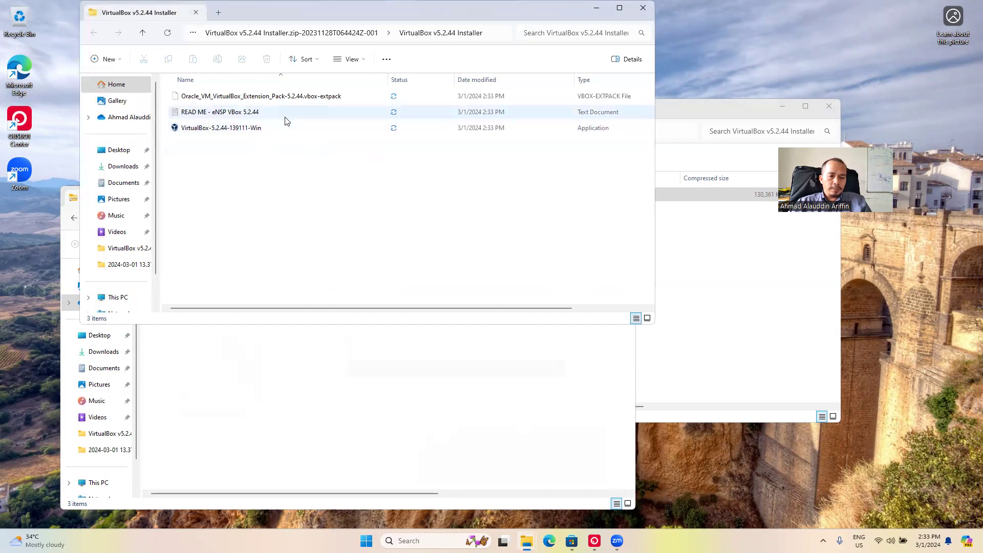
left_click(643, 9)
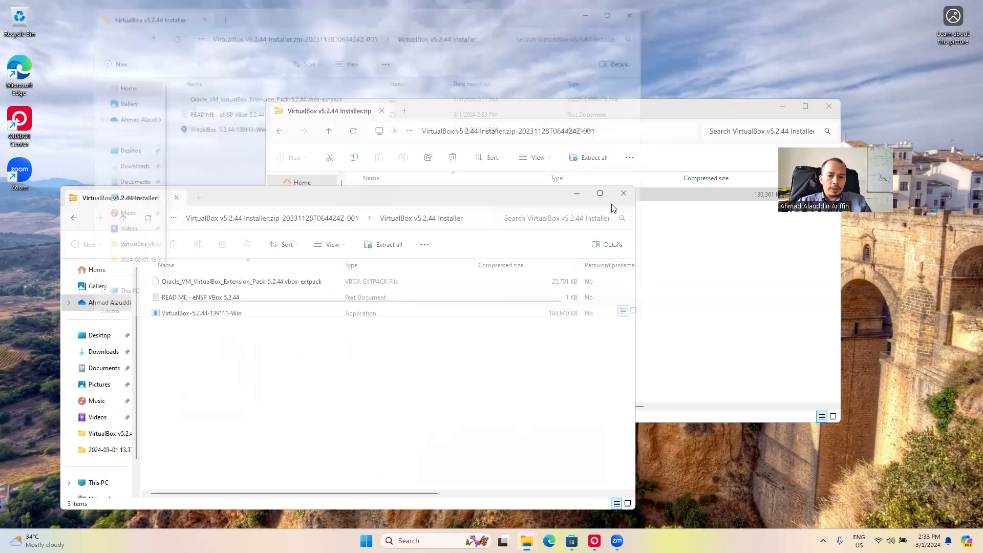
left_click(629, 193)
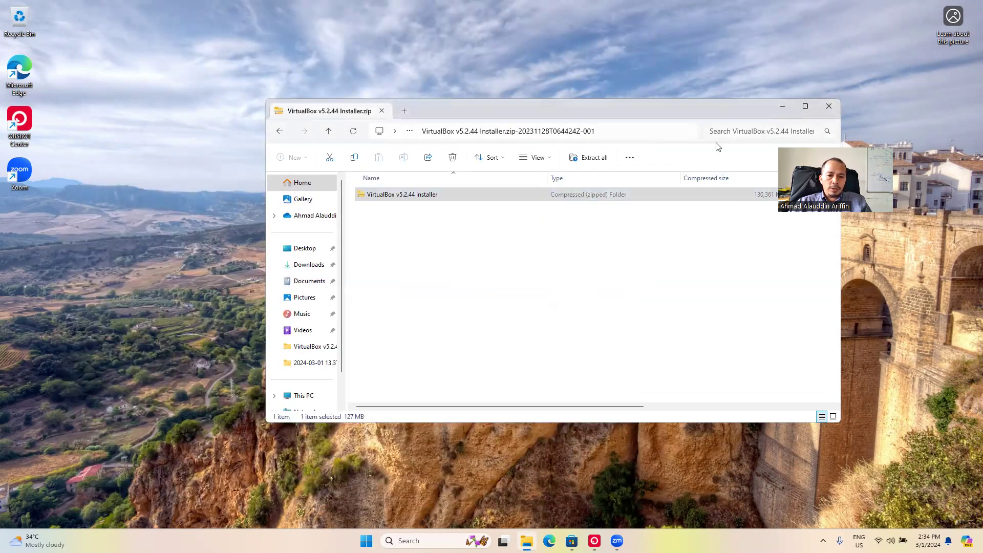
left_click(830, 106)
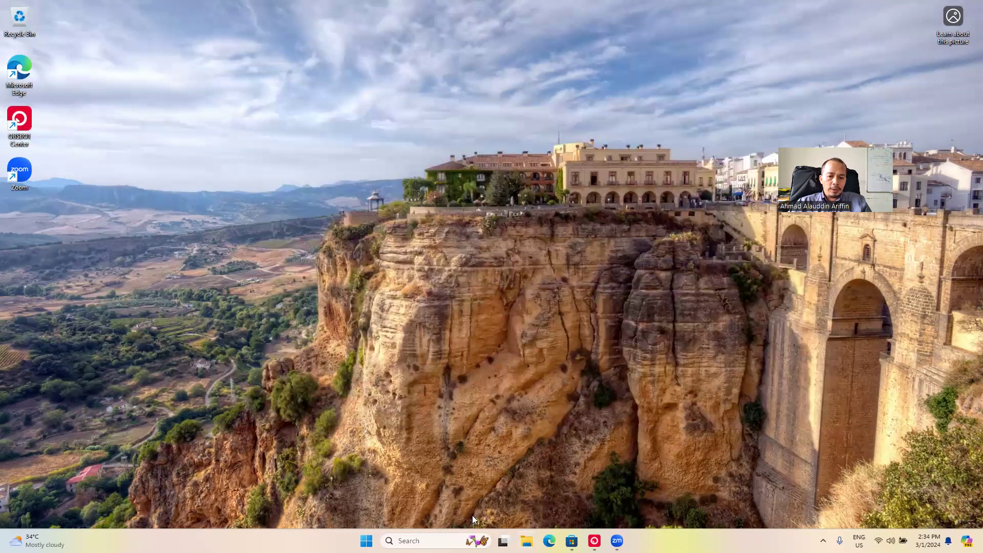
In Downloads, open eNSP Files-20240301T005342Z-001, its eNSP Files folder, and the extracted VirtualBox v5.2.44 Installer folder inside.
key("super+e")
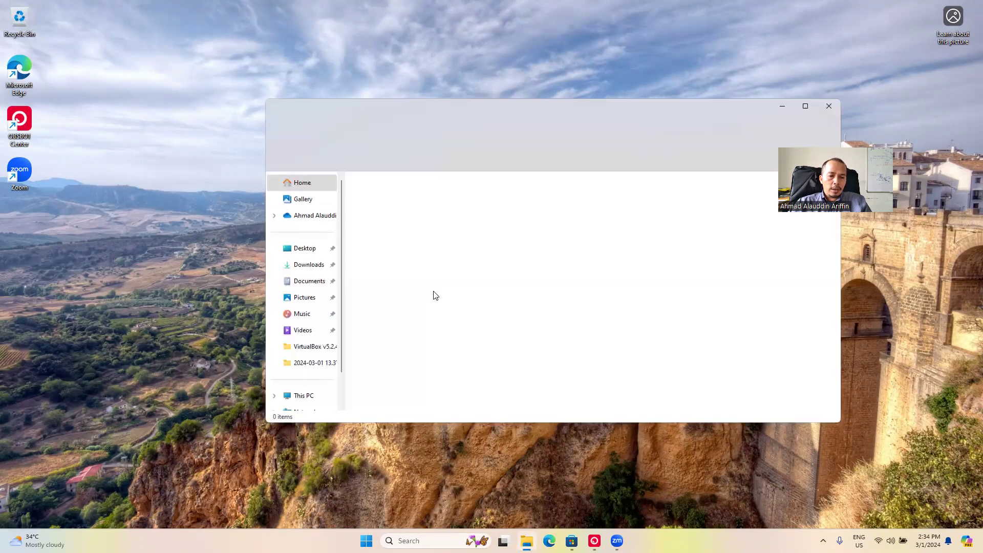
left_click(300, 264)
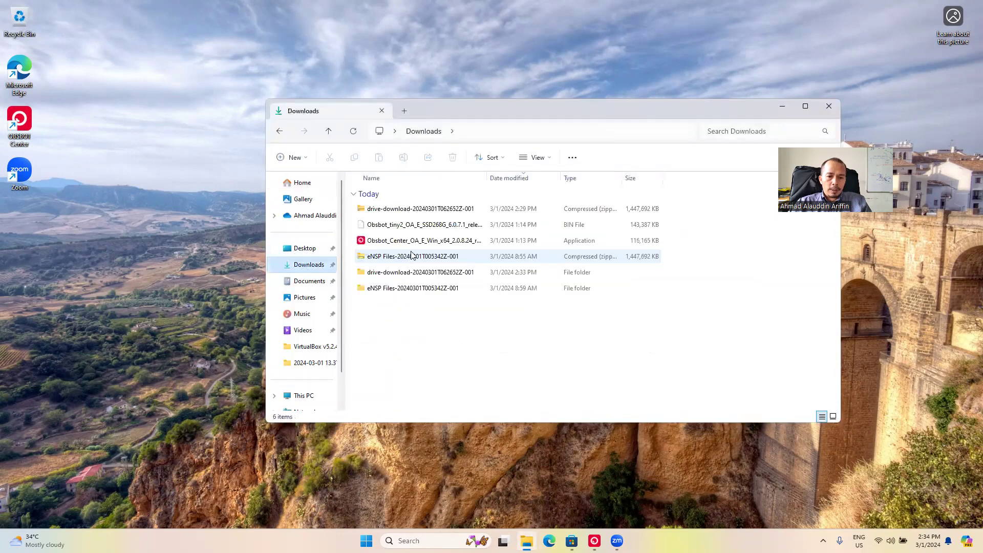
left_click(394, 277)
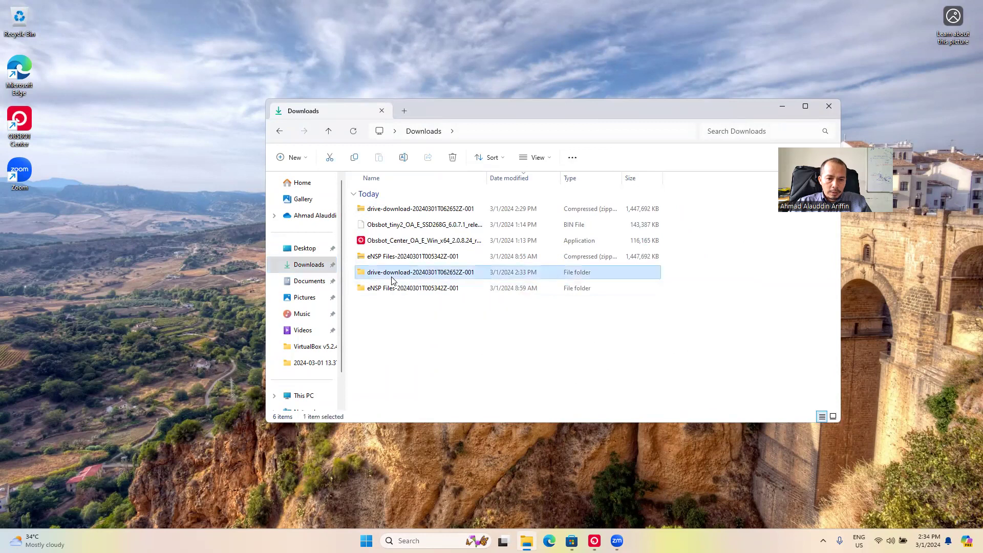
double_click(393, 279)
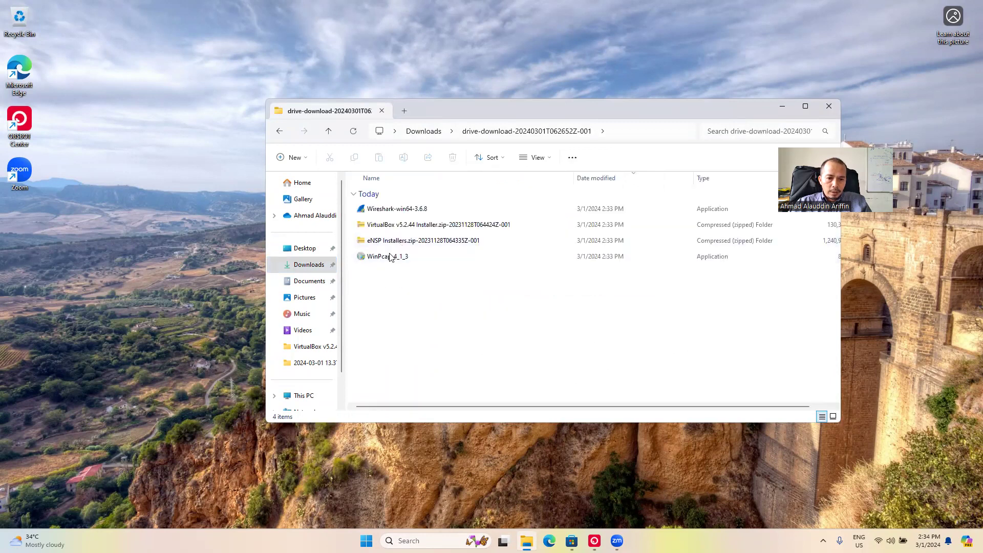
left_click(328, 132)
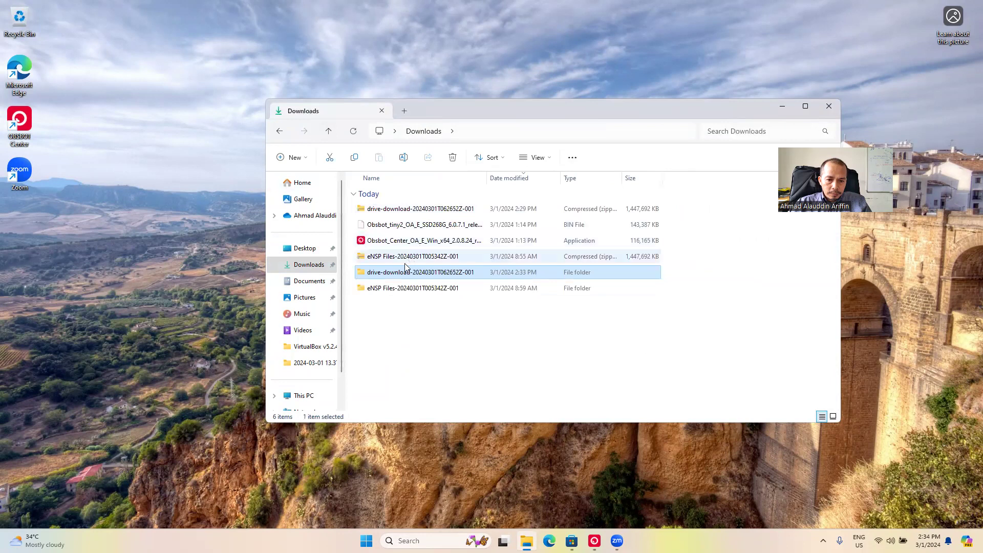
double_click(400, 291)
double_click(391, 212)
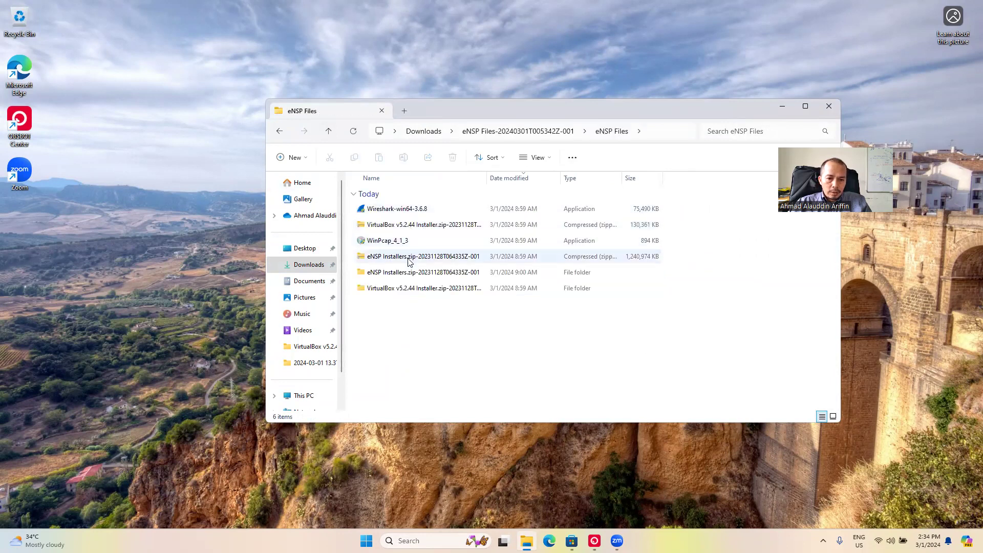
double_click(395, 291)
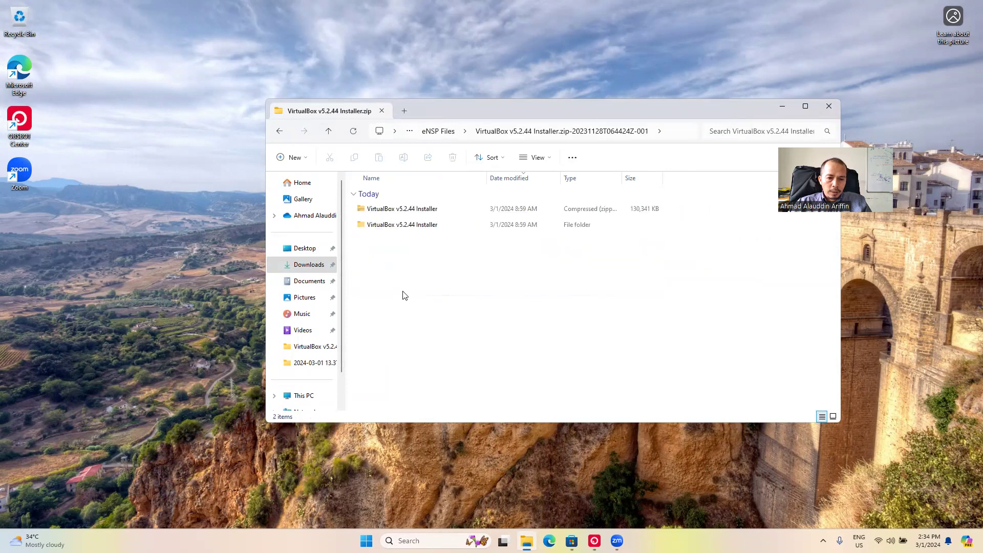
double_click(378, 225)
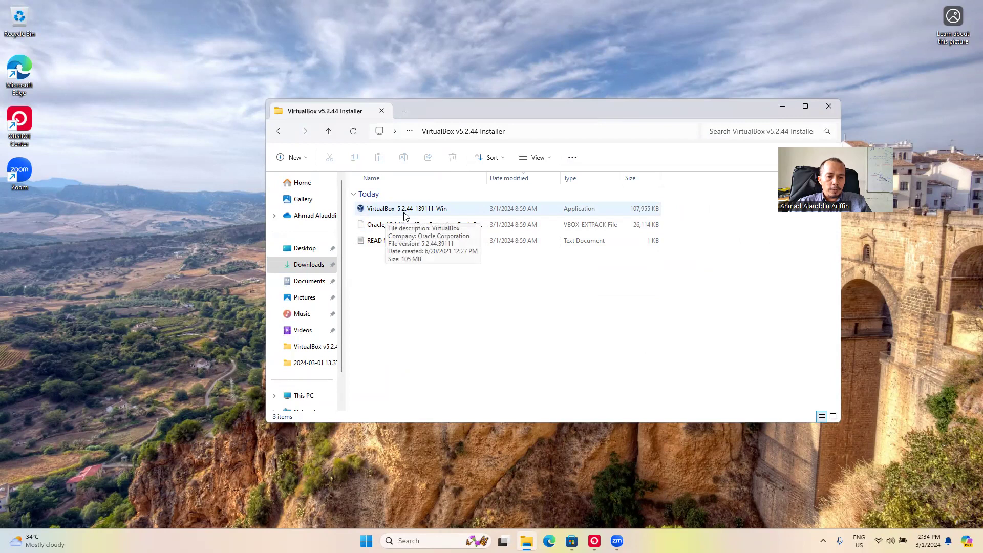
Install Oracle VM VirtualBox 5.2.44 with the default features, location and shortcuts, accepting the network reset, and finish without starting the program.
double_click(405, 214)
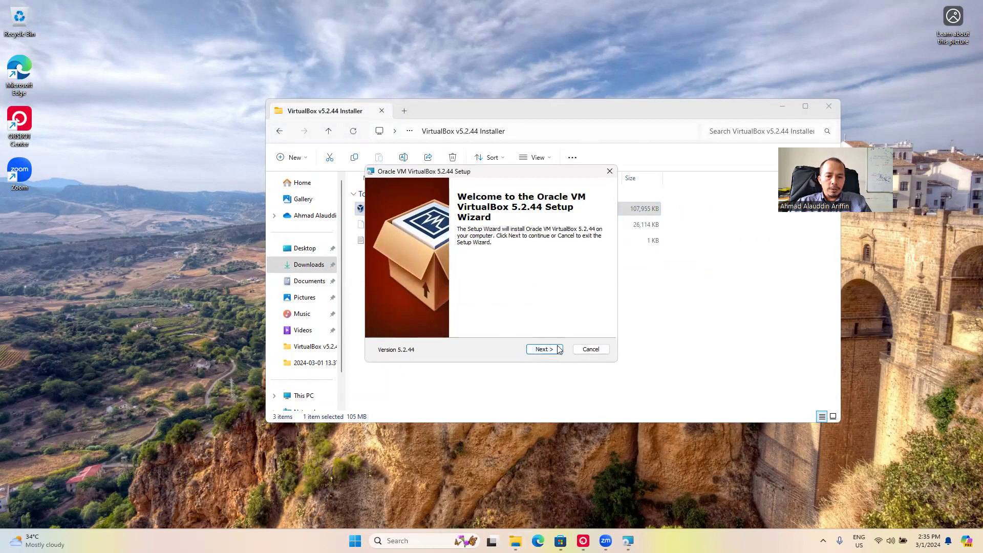
left_click(544, 349)
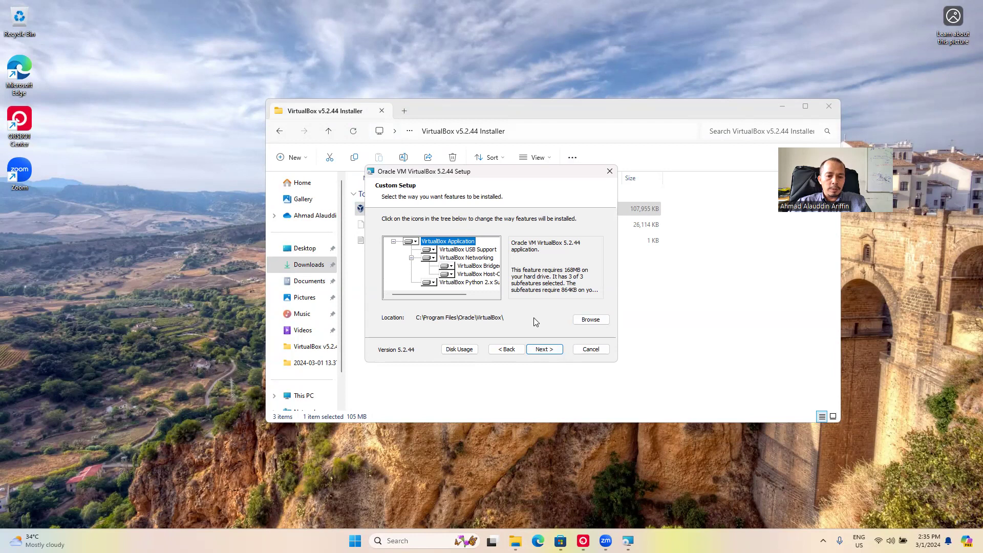
left_click(541, 350)
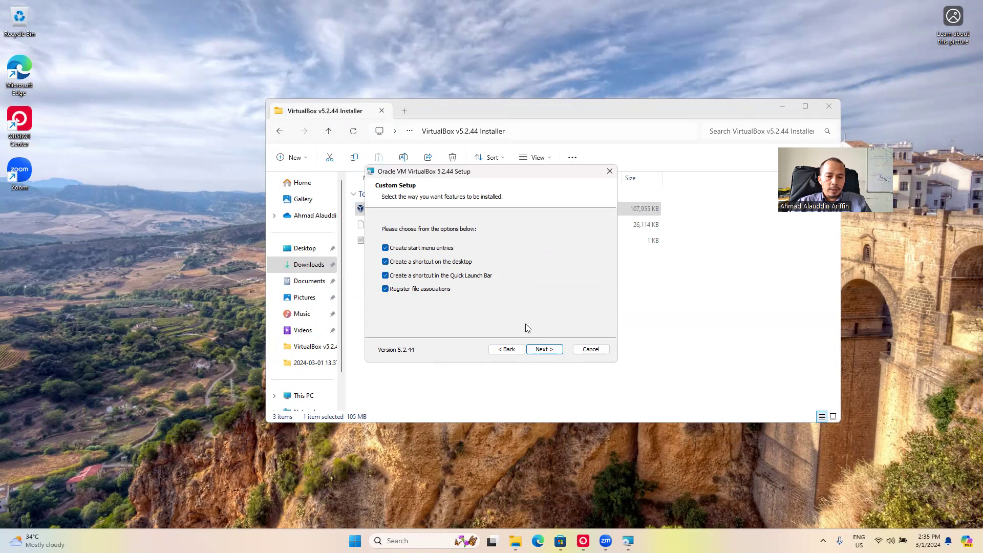
left_click(546, 353)
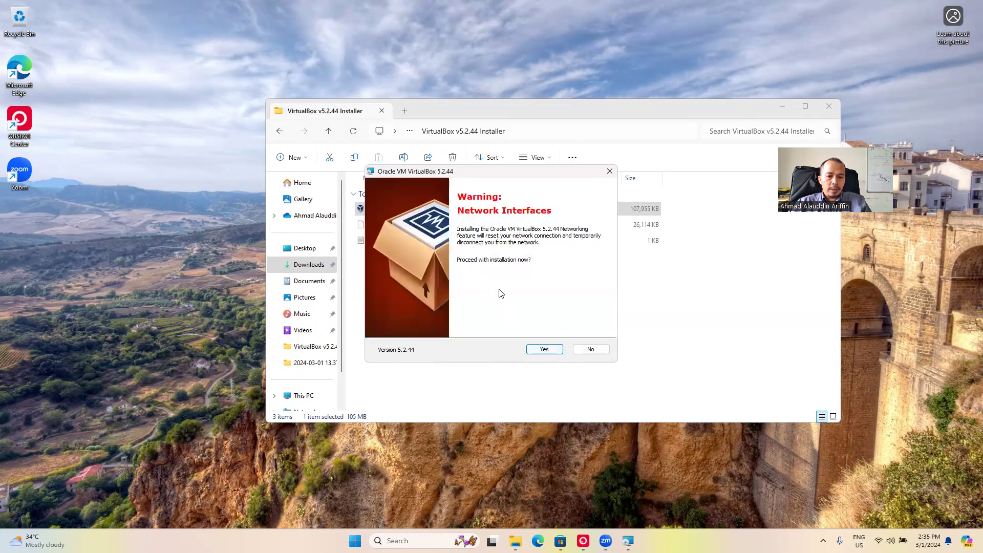
left_click(544, 351)
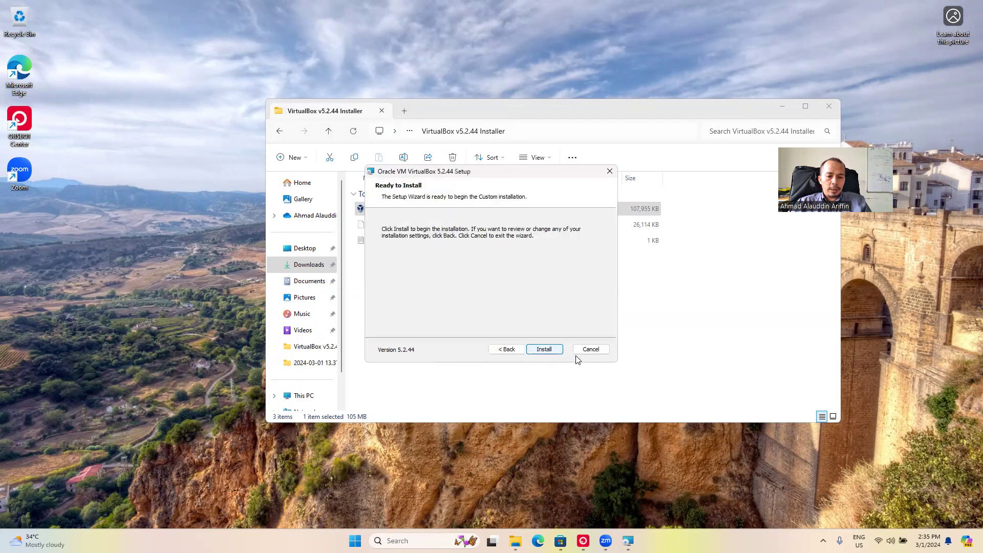
left_click(546, 350)
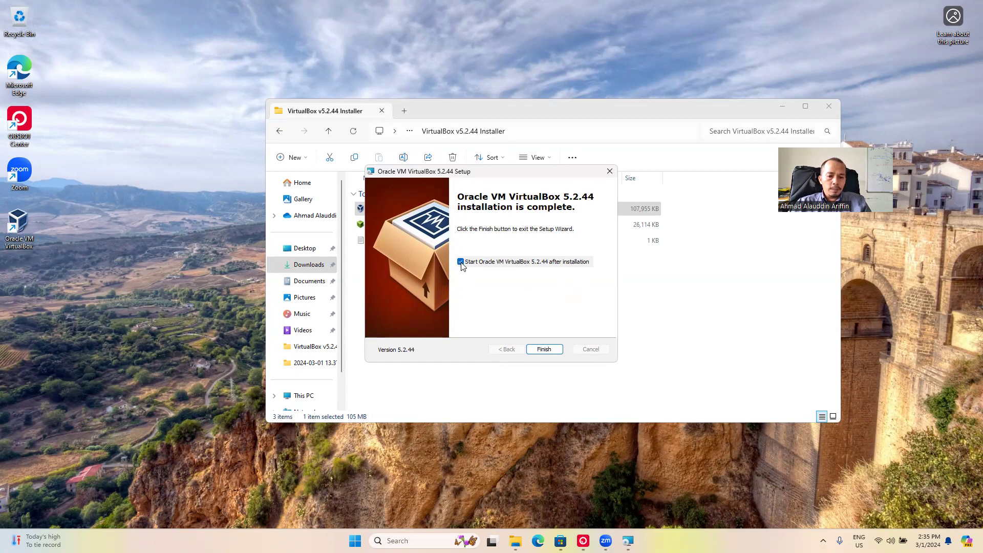
left_click(545, 349)
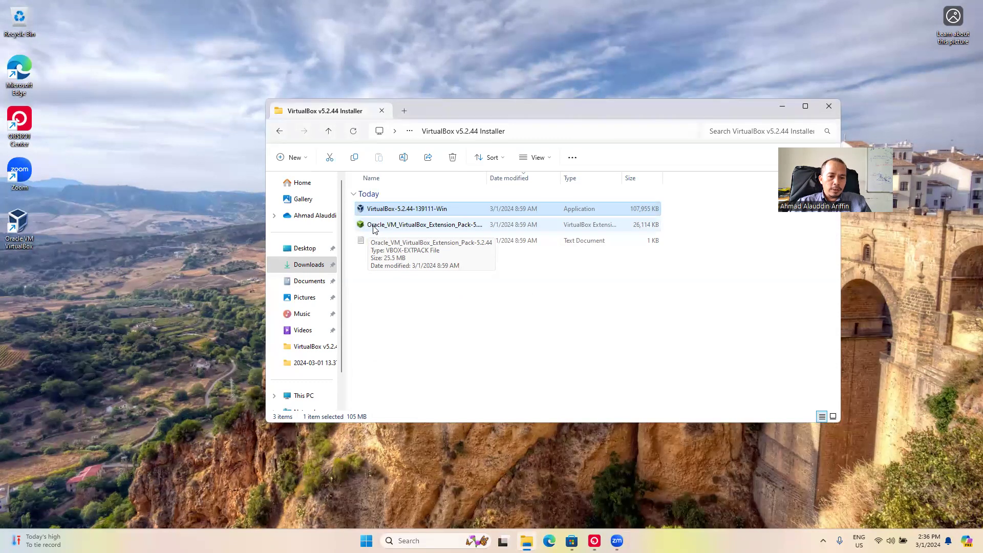
Install the Oracle VM VirtualBox Extension Pack 5.2.44, accept its license agreement, and close VirtualBox Manager.
double_click(390, 228)
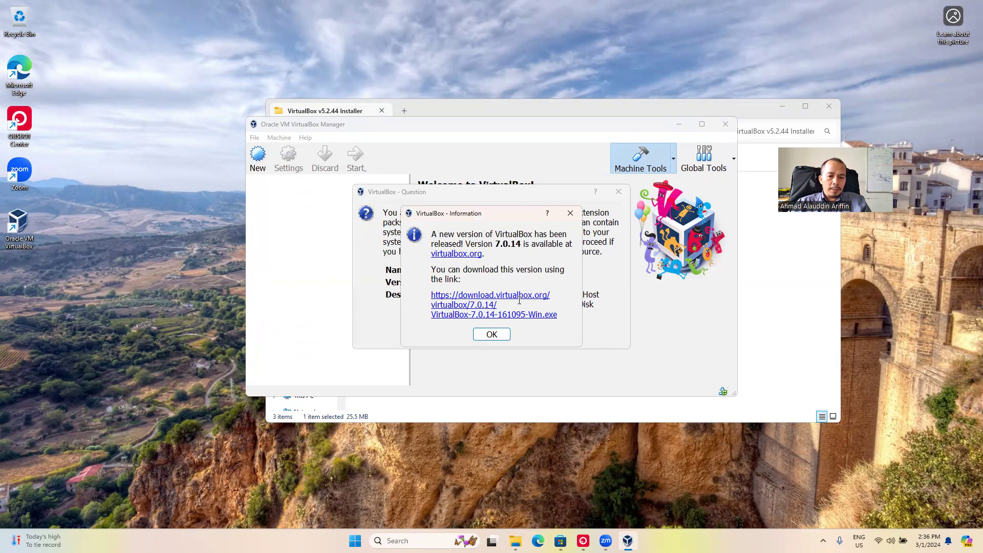
left_click(492, 335)
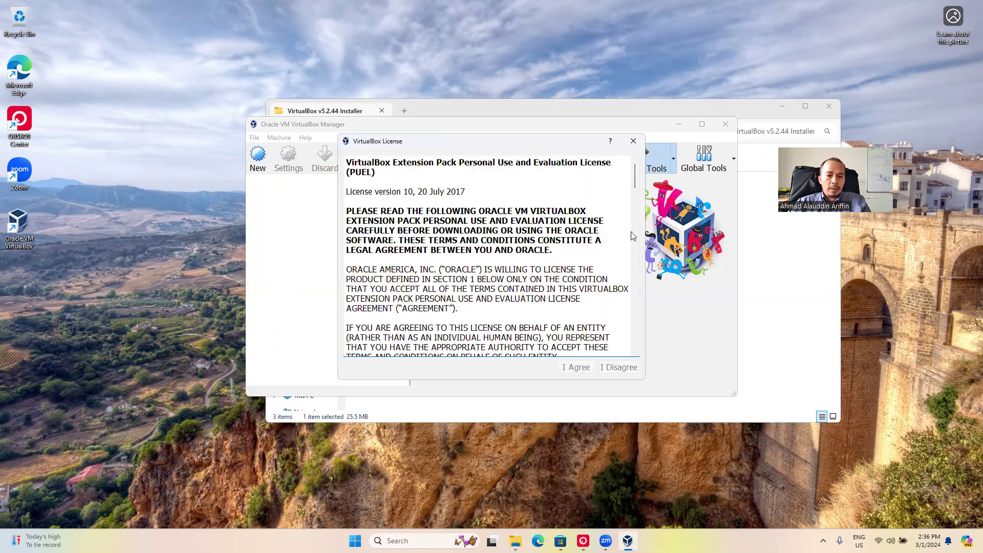
left_click_drag(635, 179, 634, 353)
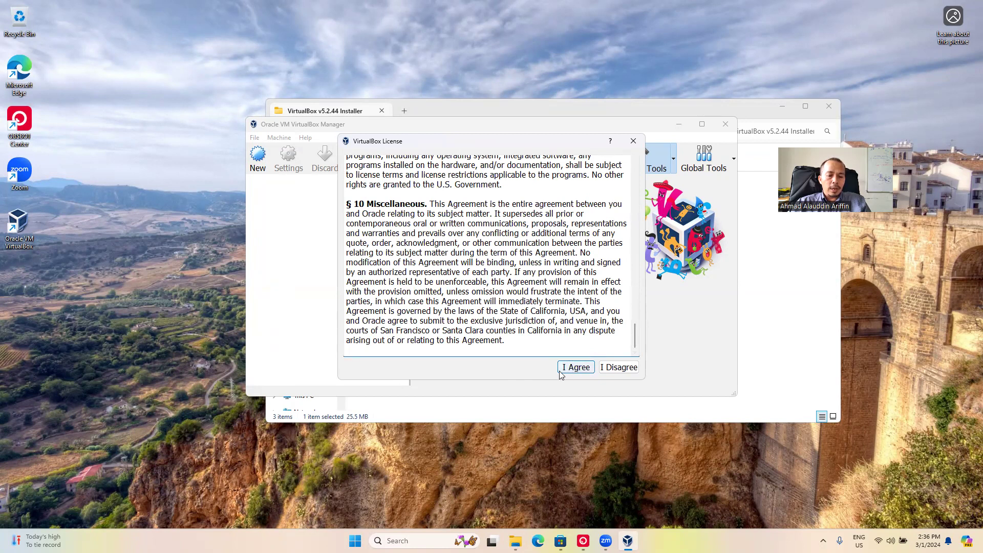
left_click(571, 368)
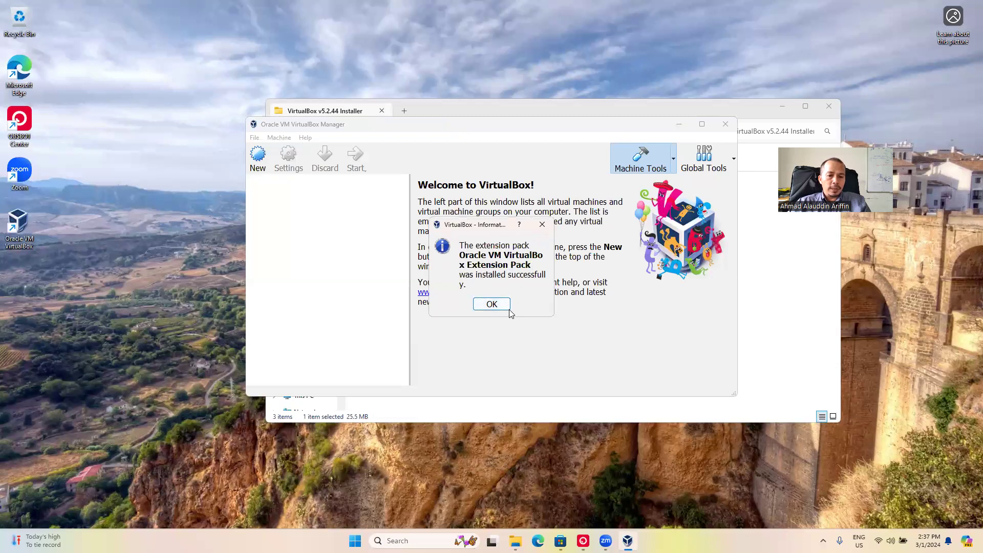
left_click(492, 305)
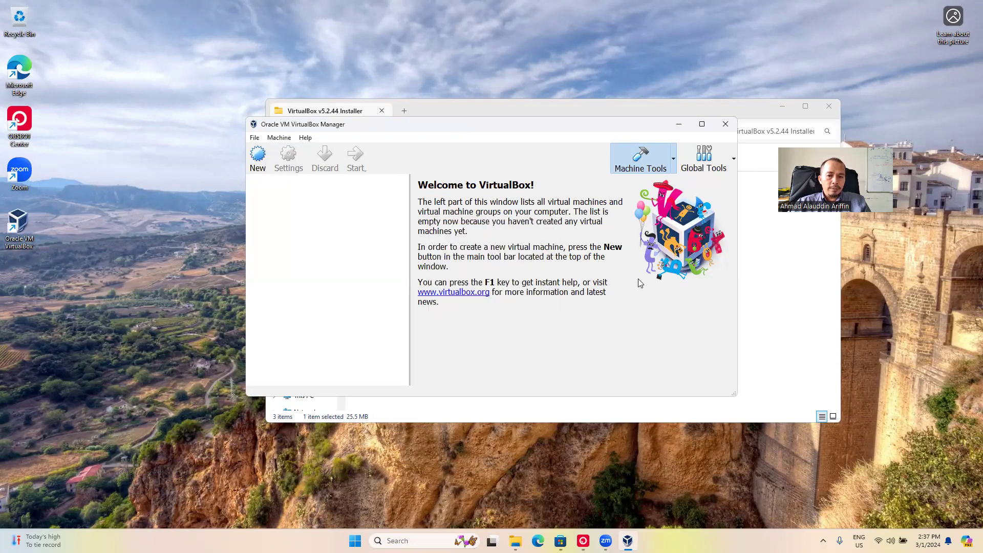
left_click(725, 124)
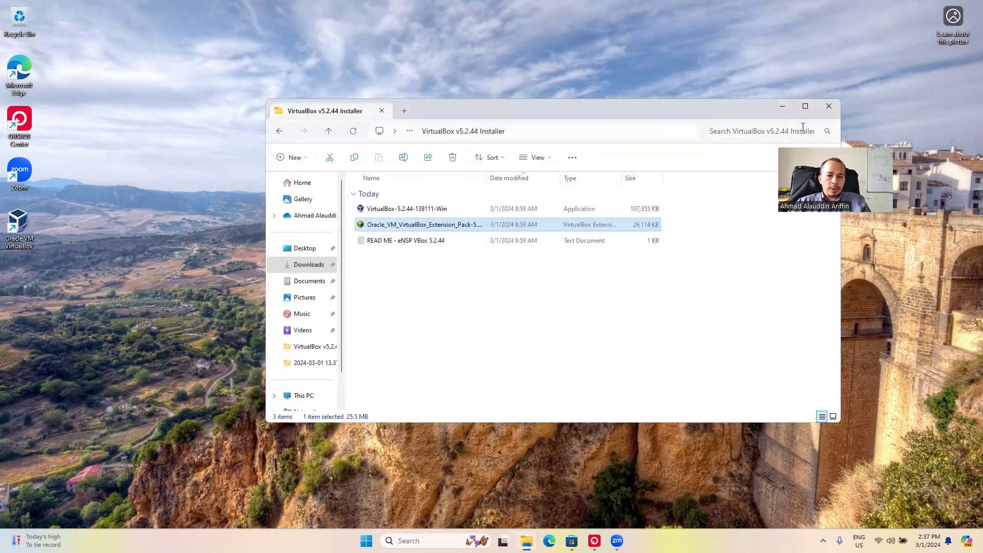
Go back up to the eNSP Files folder and install WinPcap 4.1.3 with its driver starting automatically at boot.
left_click(330, 134)
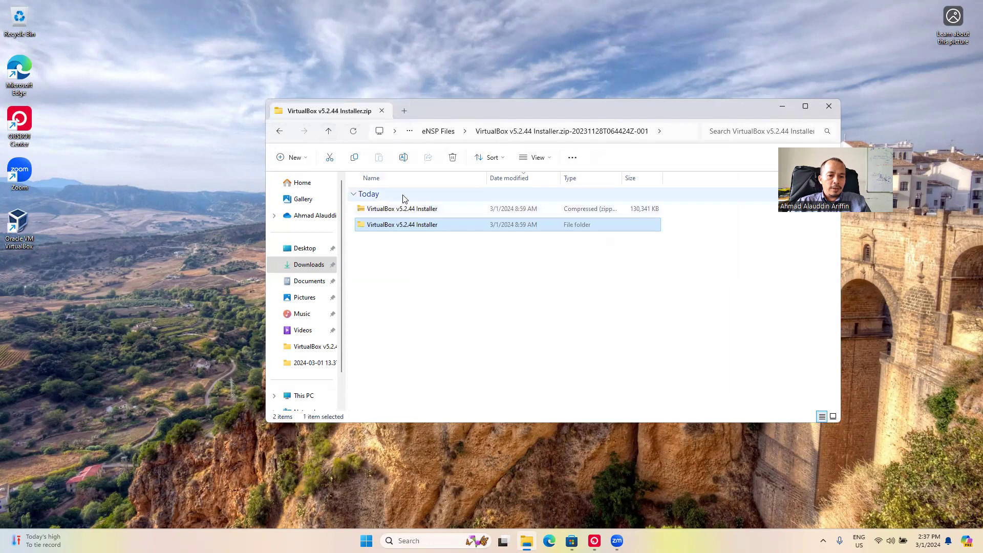
left_click(329, 132)
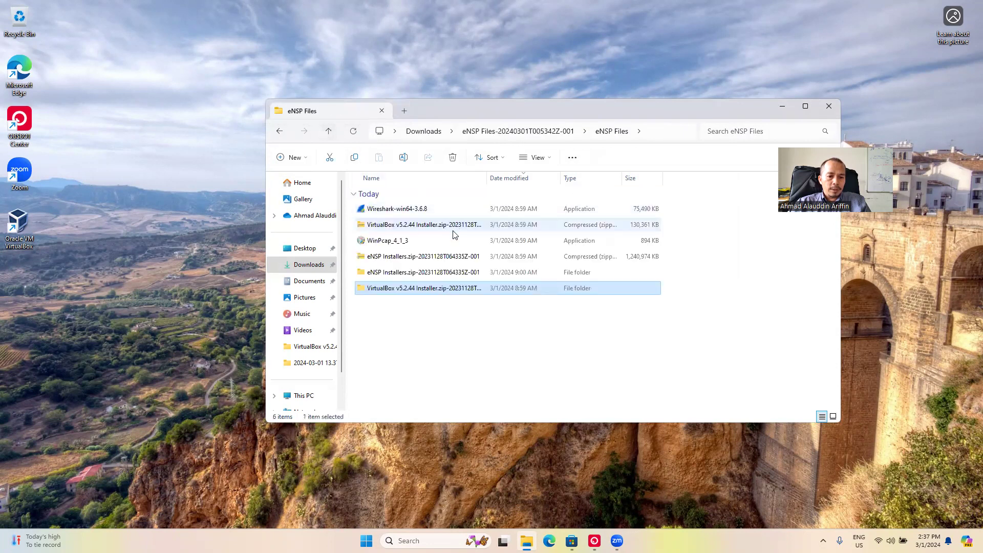
double_click(402, 242)
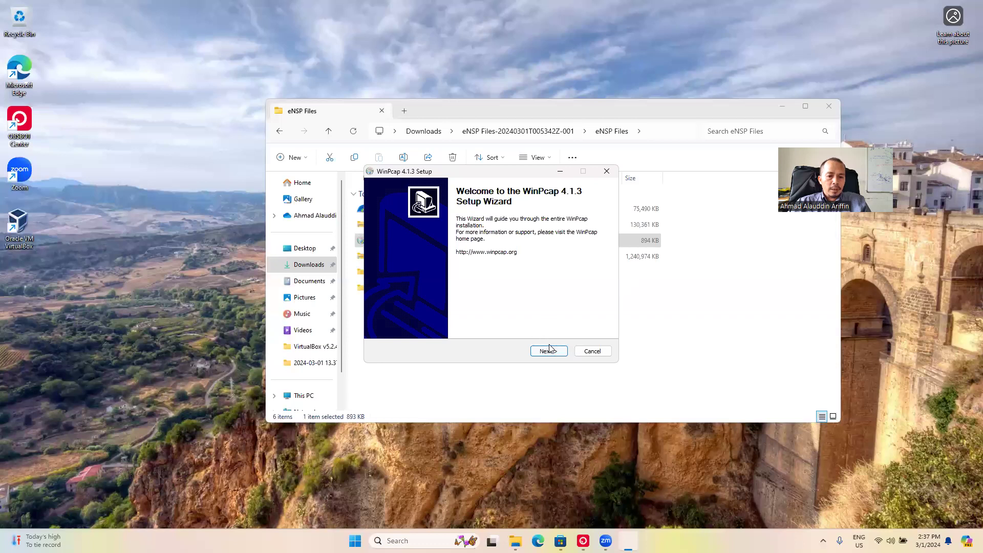
left_click(551, 352)
left_click(552, 353)
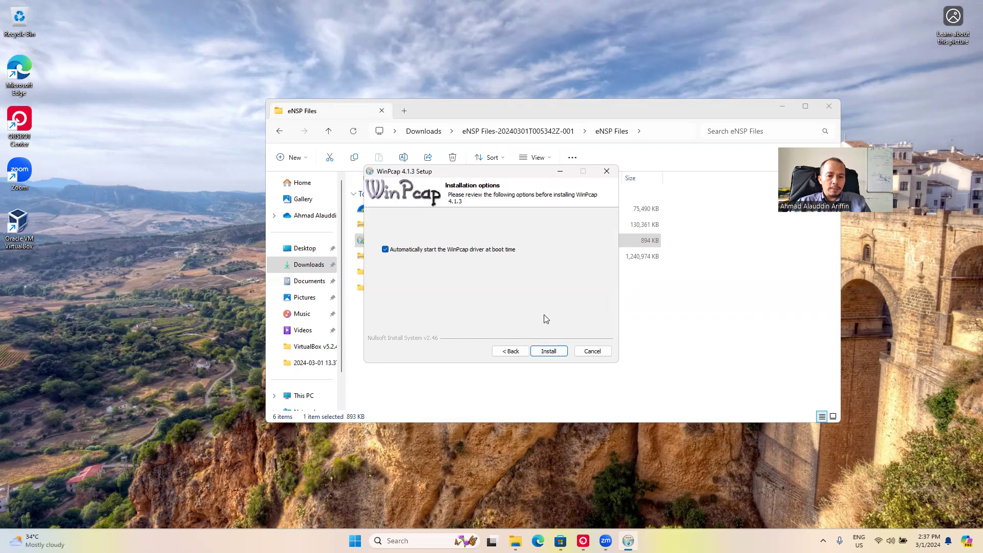
left_click(548, 351)
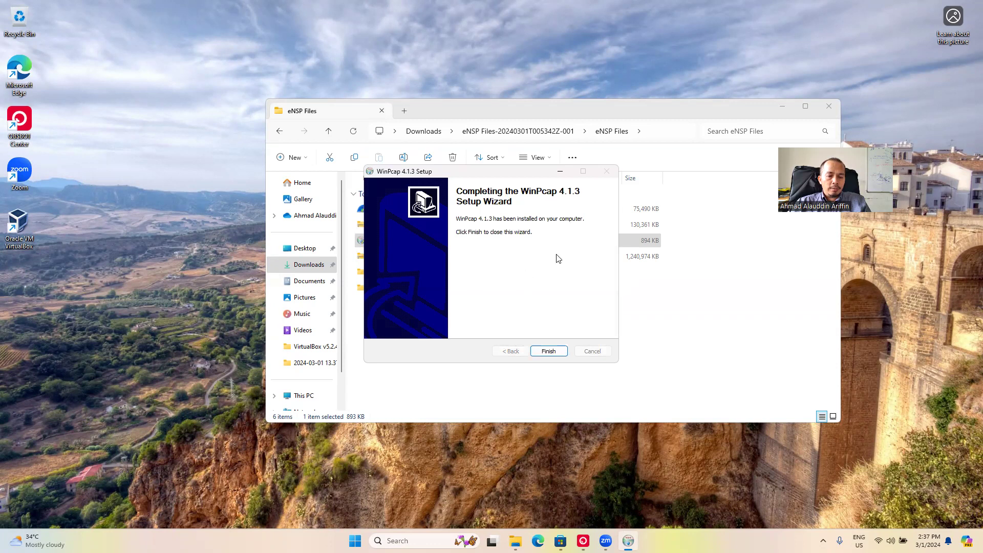
left_click(549, 352)
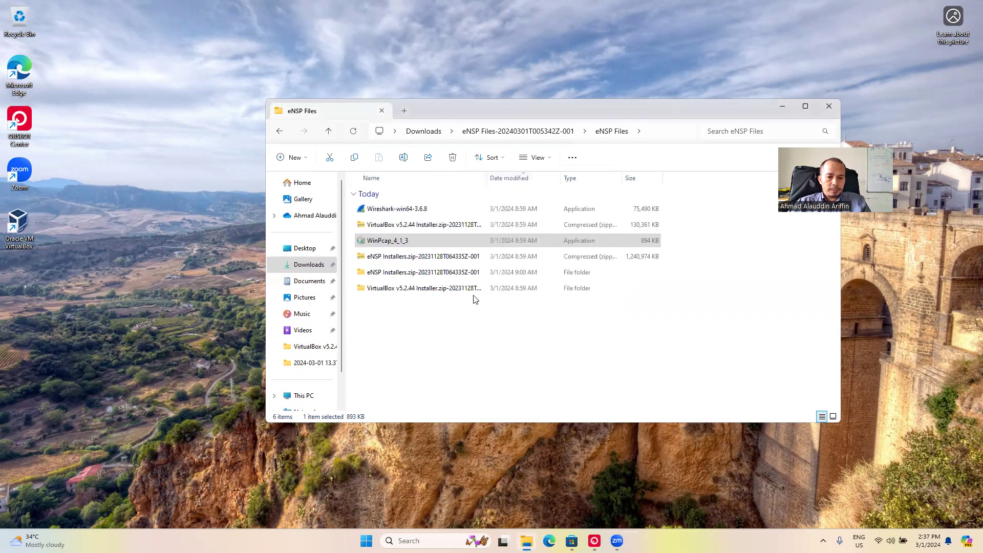
Run the Wireshark-win64-3.6.8 installer, acknowledge the license, and keep the default components, shortcuts, file associations and C:\Program Files\Wireshark destination.
double_click(391, 210)
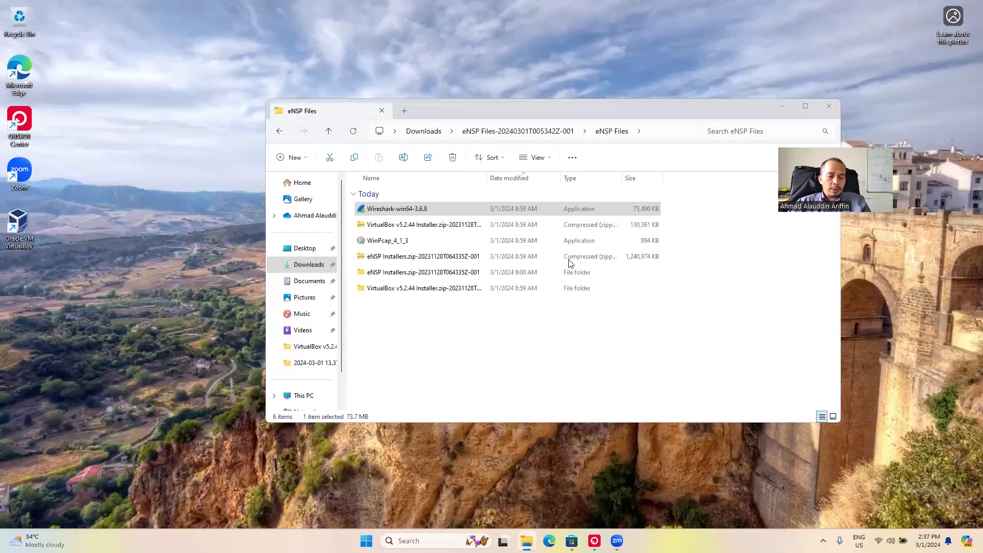
left_click(547, 351)
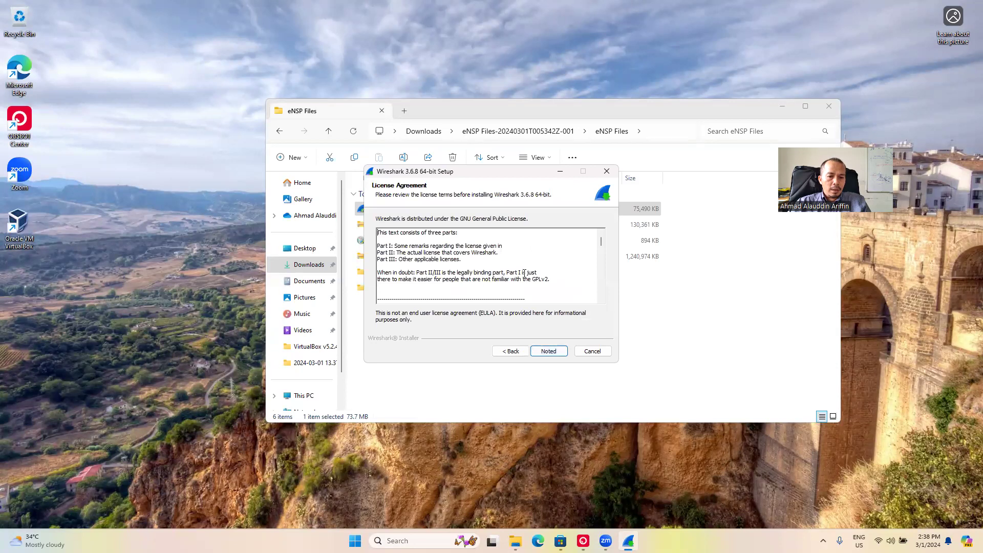
left_click(544, 357)
left_click(549, 352)
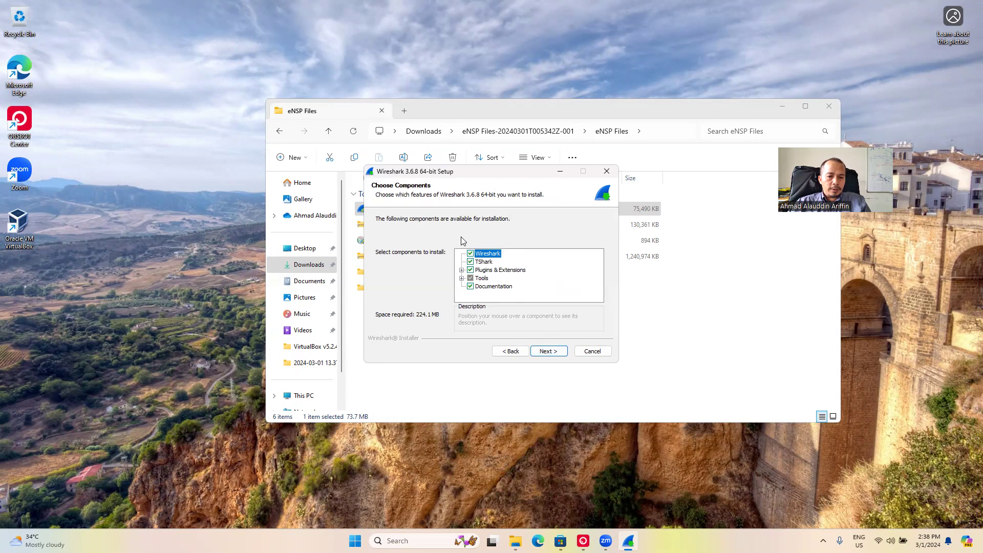
left_click(549, 351)
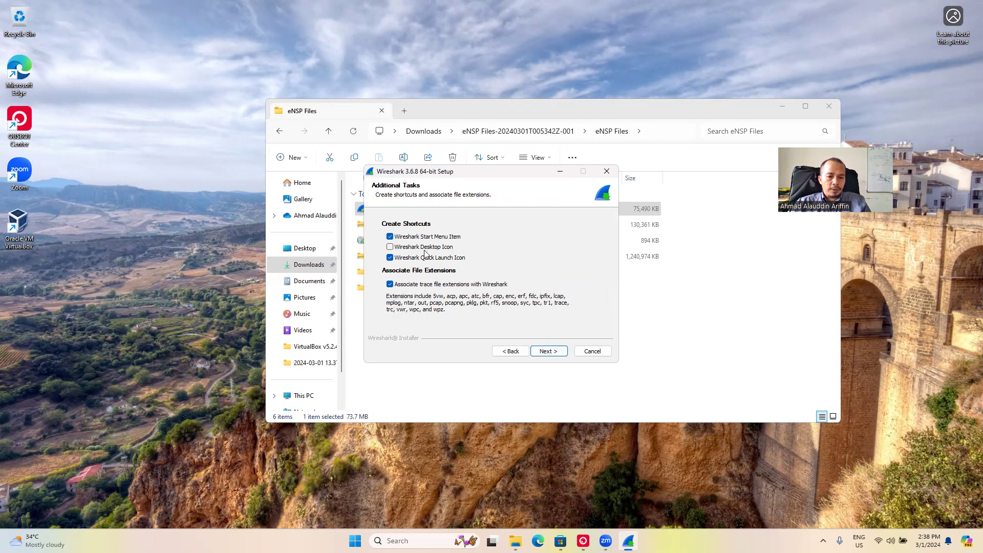
left_click(544, 352)
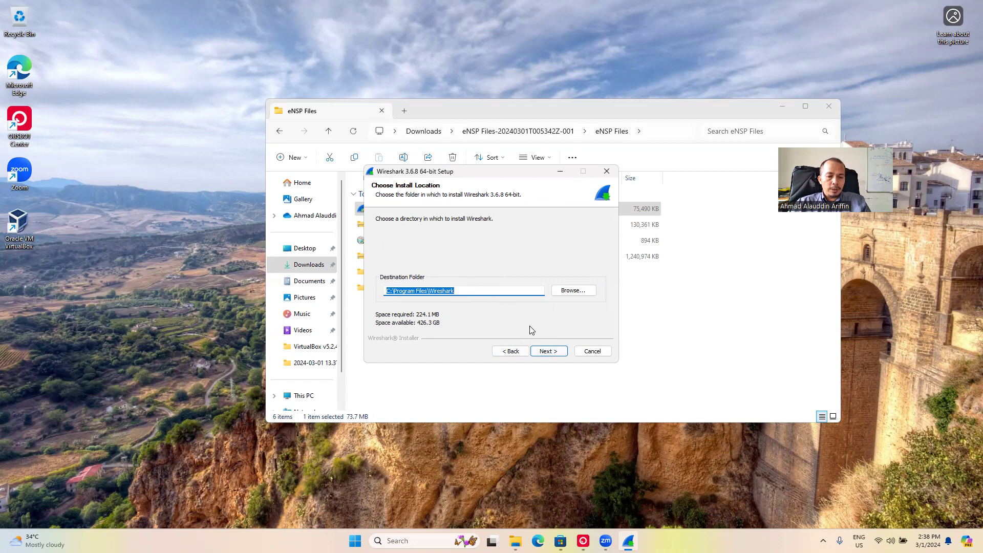
left_click(548, 352)
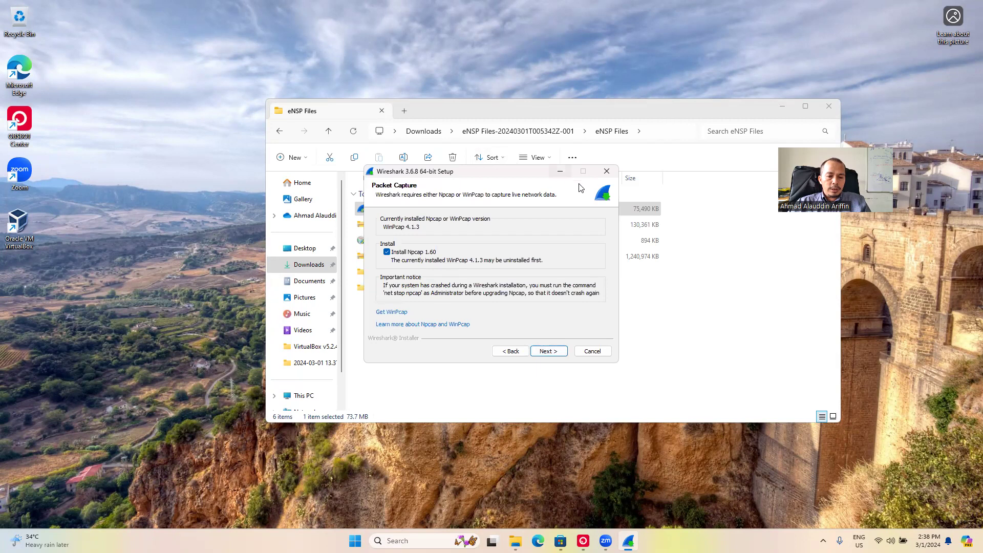
Exclude Npcap 1.60, leave USBPcap out, install Wireshark, and finish the setup without showing the news.
left_click(387, 253)
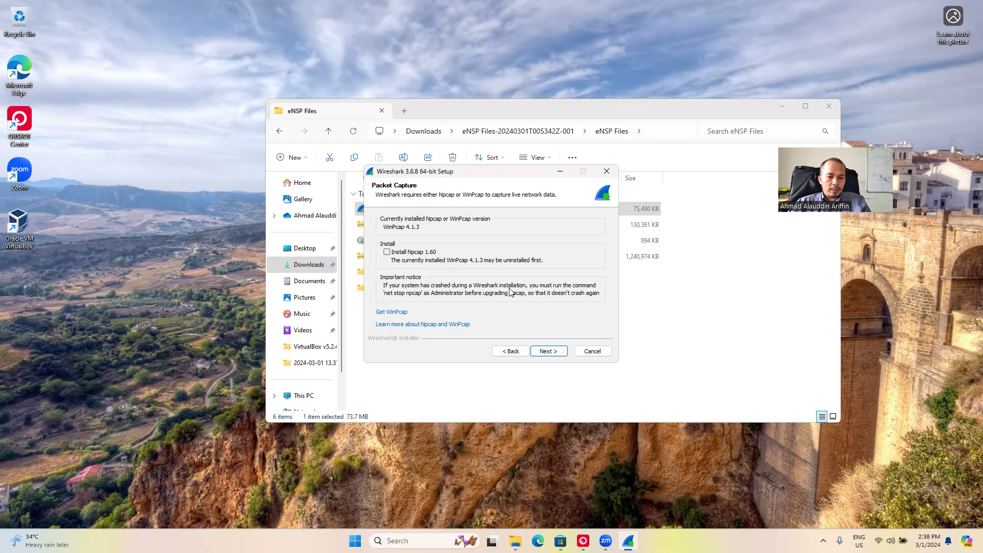
left_click(546, 352)
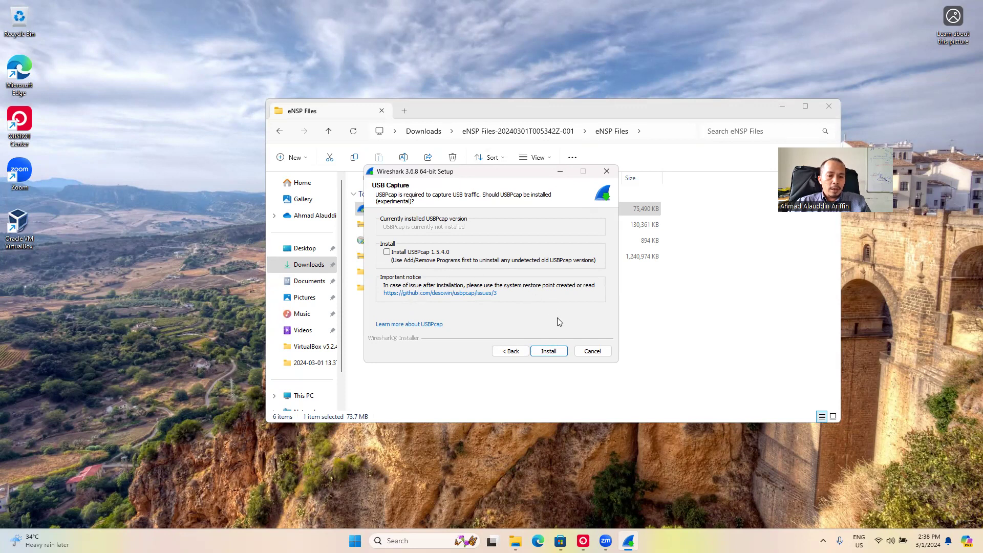
left_click(548, 352)
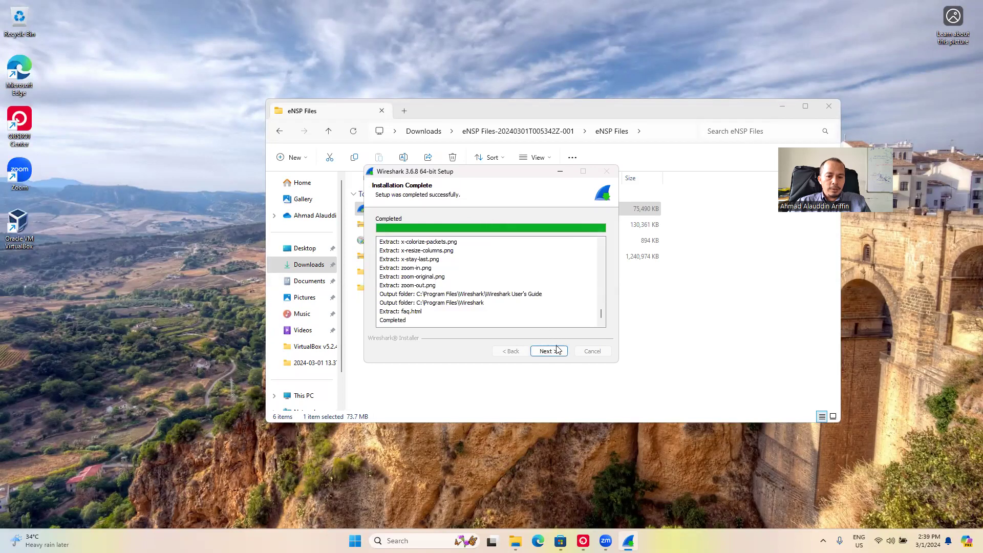
left_click(557, 350)
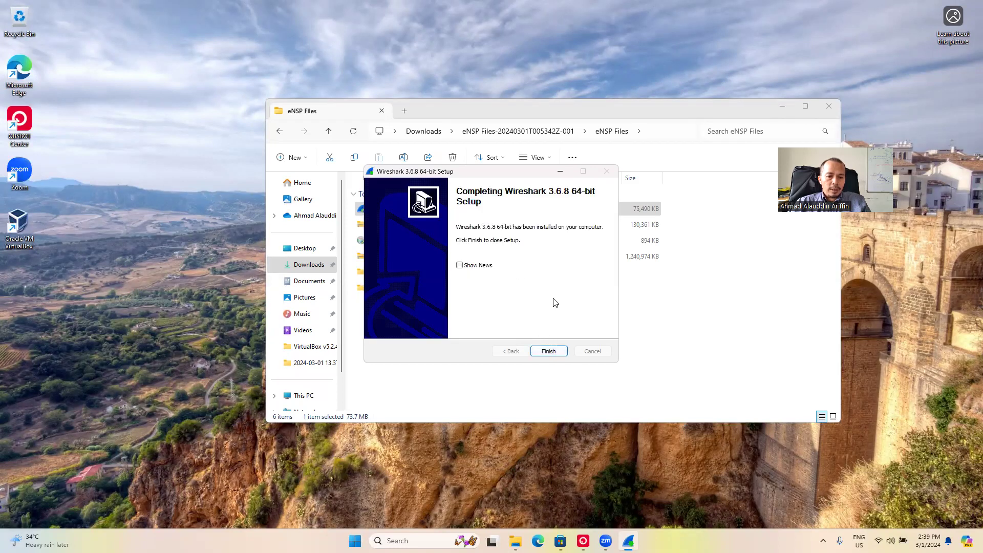
left_click(549, 351)
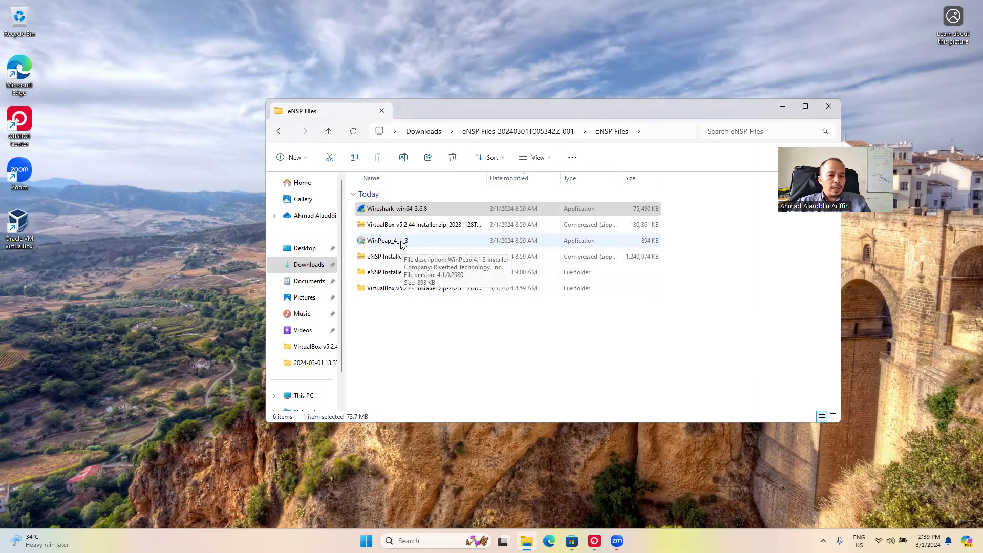
Open the extracted eNSP Installers.zip-20231128T064335Z-001 folder, its eNSP Installers subfolder, and the eNSP V100R003C00SPC100 Setup folder inside.
left_click(399, 213)
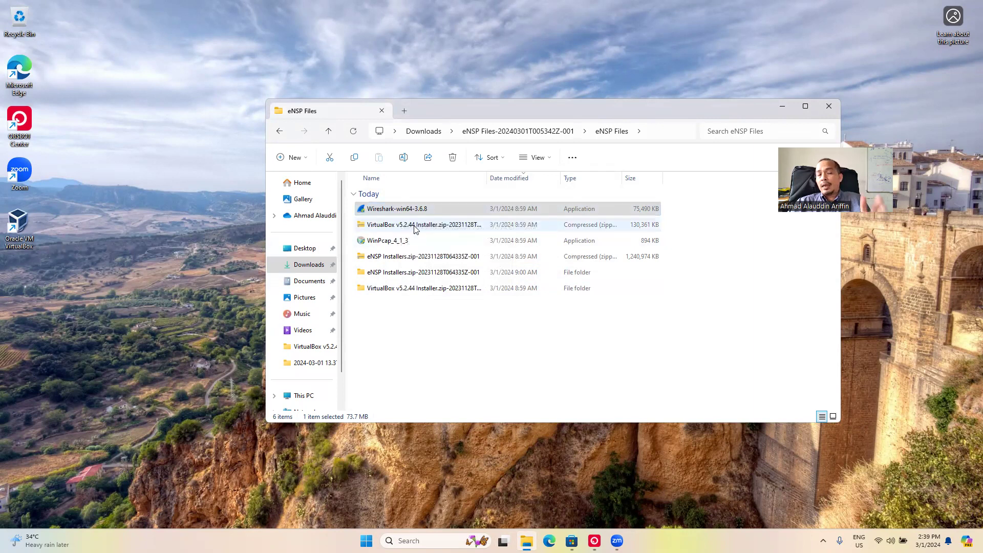
double_click(388, 273)
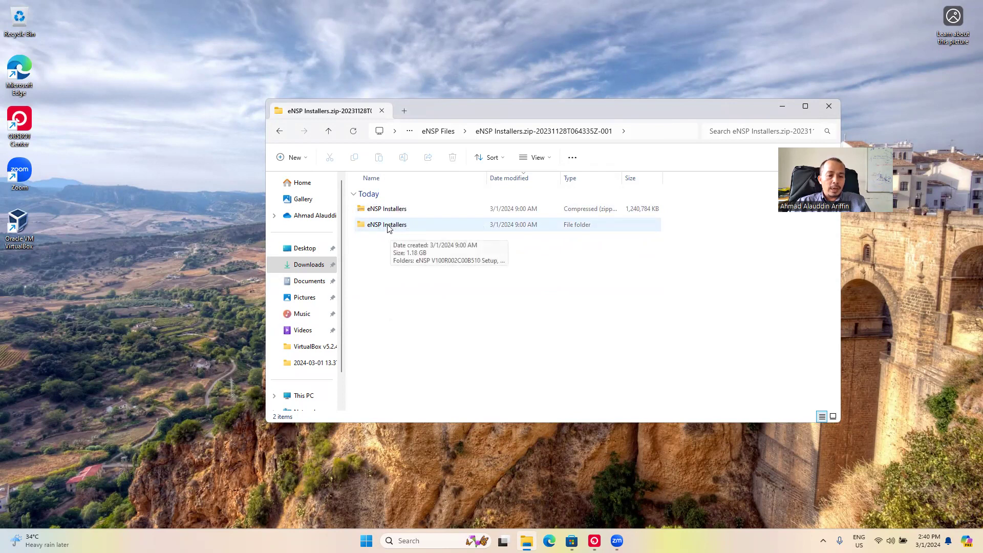
double_click(387, 225)
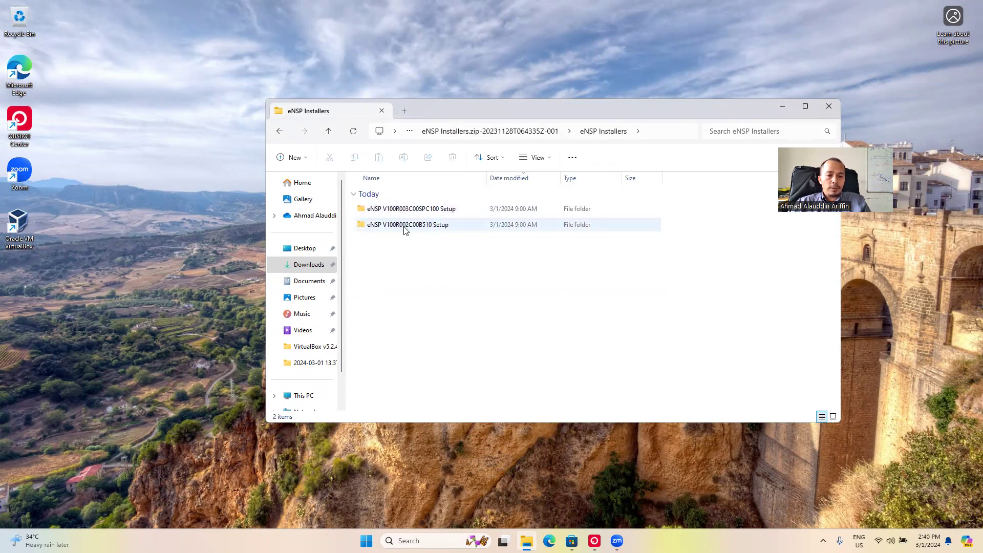
left_click(402, 229)
left_click(405, 211)
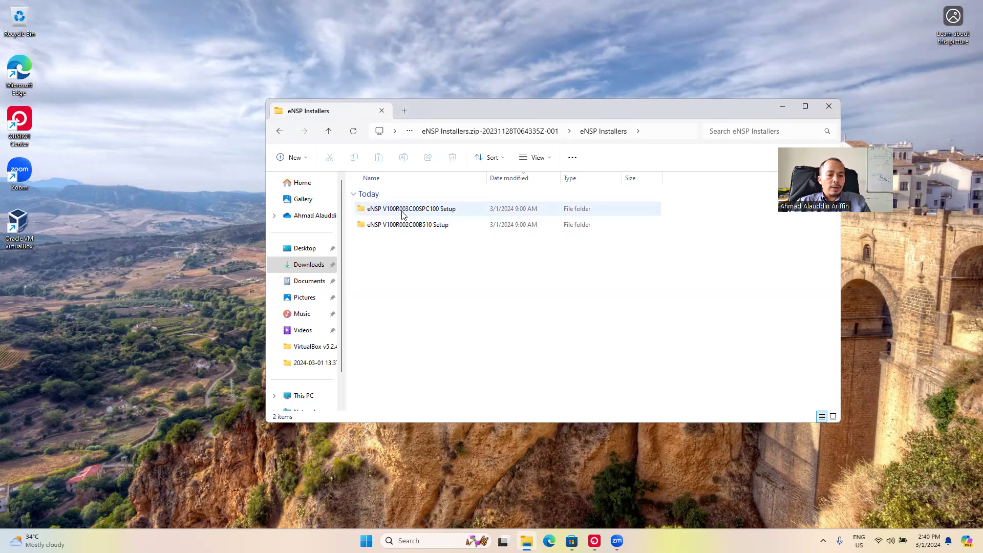
double_click(403, 214)
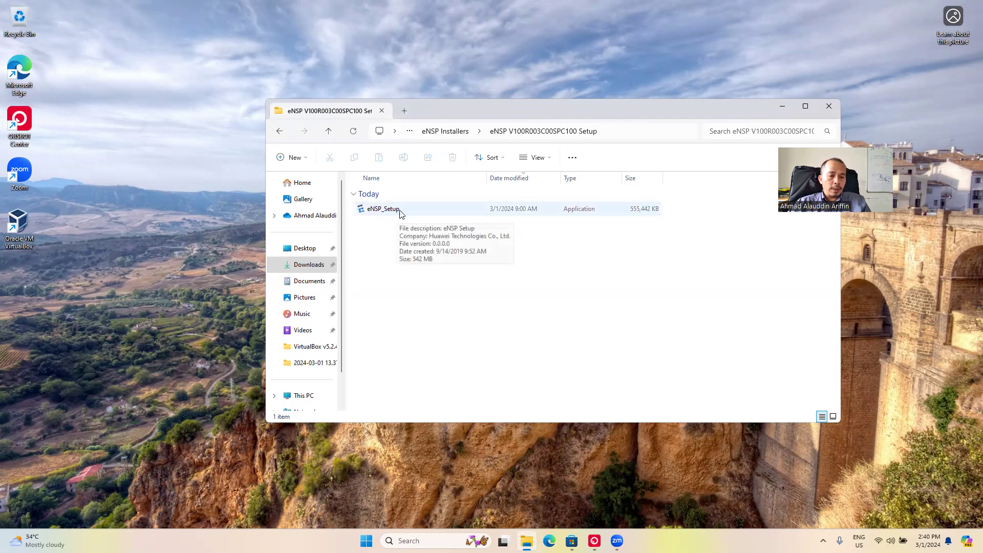
Install eNSP V1.3.00.100 with the default folders and a desktop icon, accepting the license, and finish by launching eNSP without the update log.
double_click(409, 213)
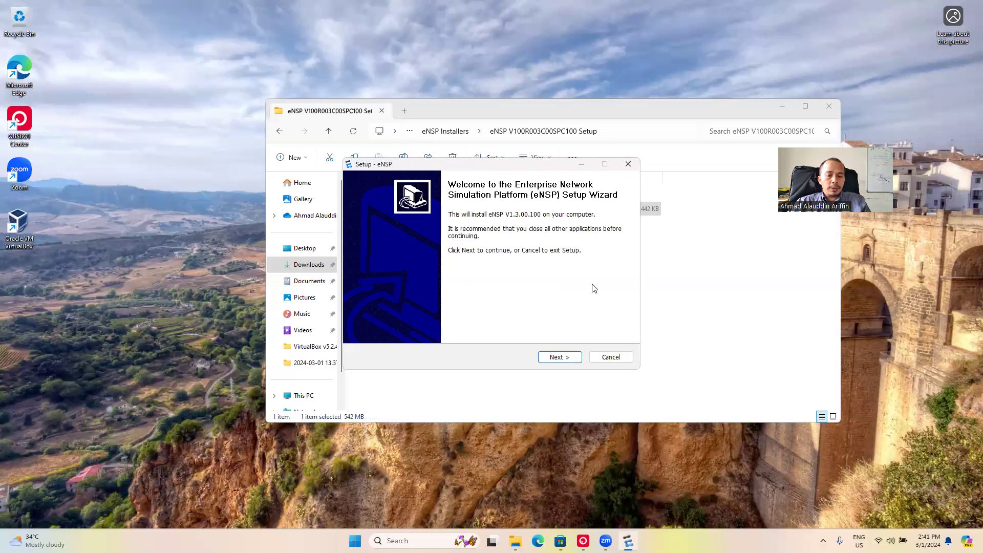
left_click(565, 357)
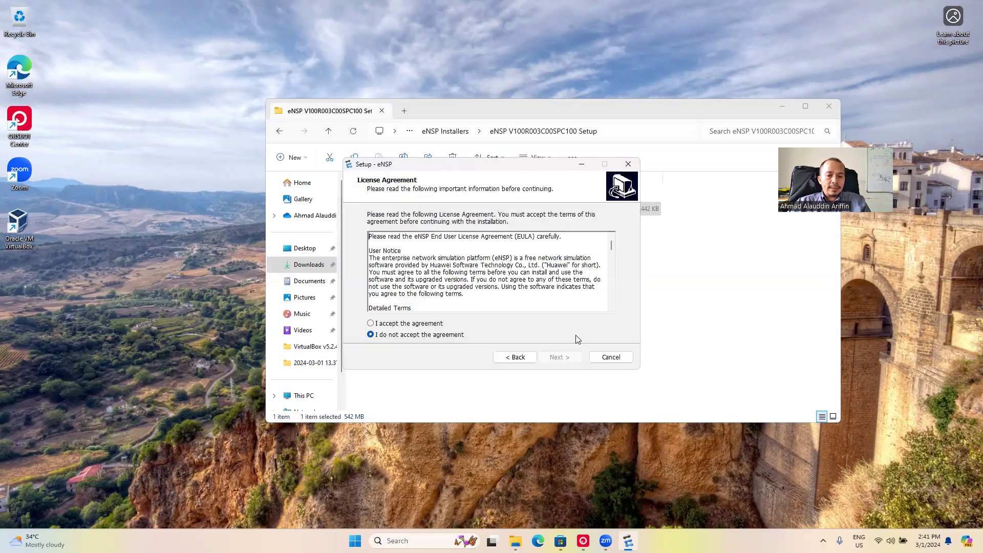
left_click(426, 323)
left_click(558, 358)
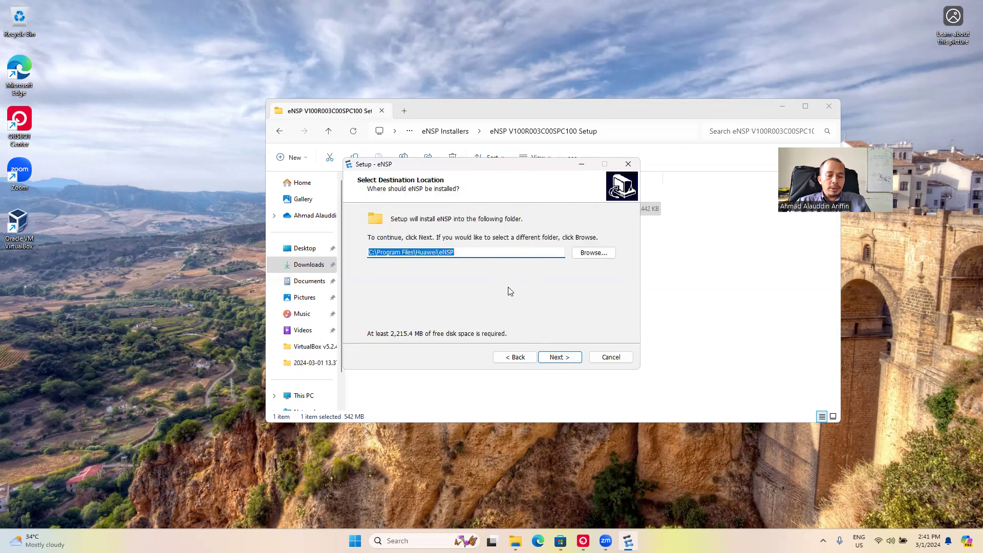
left_click(555, 357)
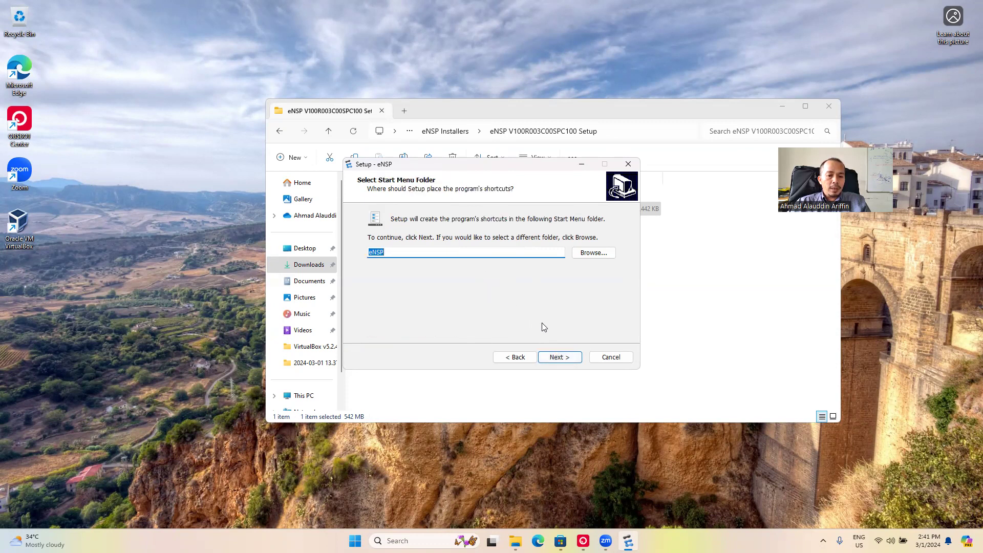
left_click(559, 357)
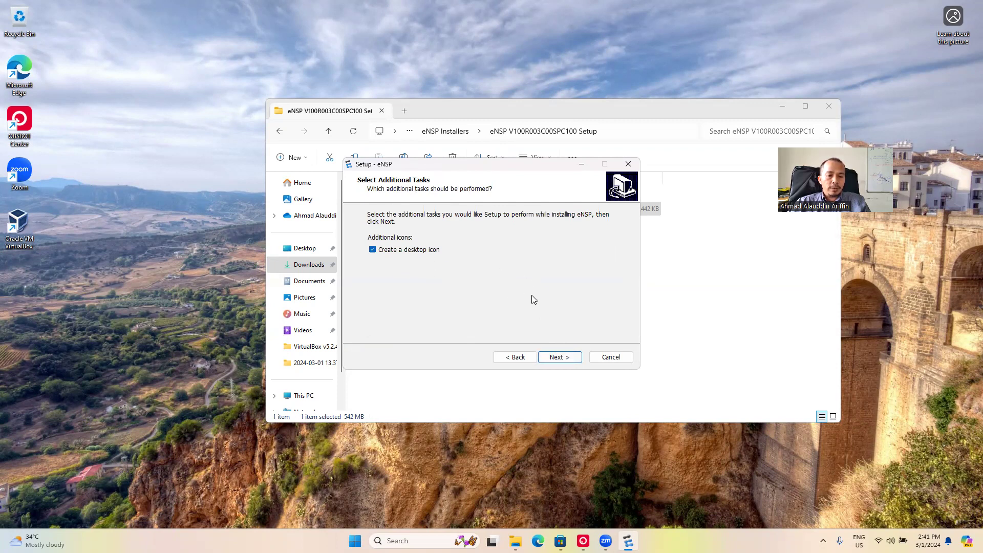
left_click(562, 357)
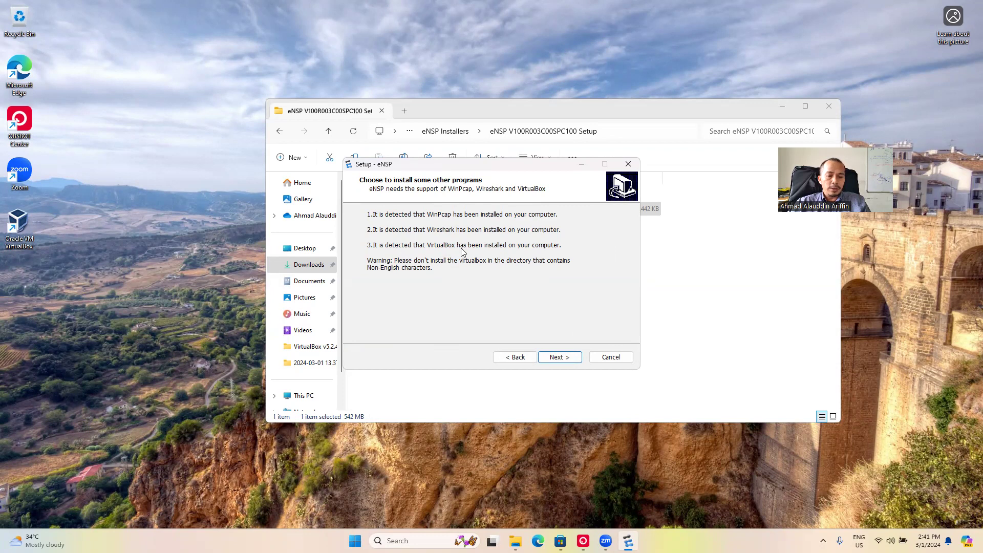
left_click(560, 355)
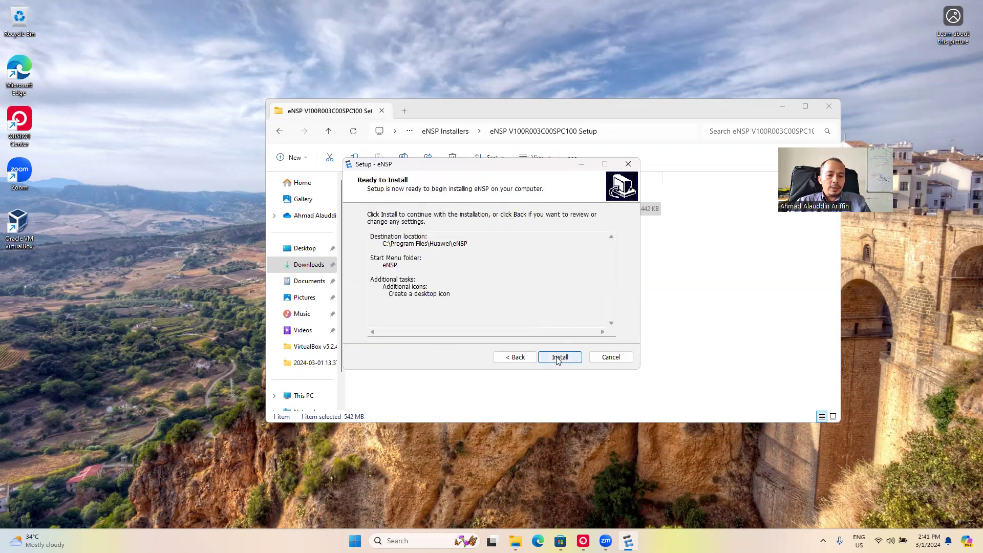
left_click(559, 358)
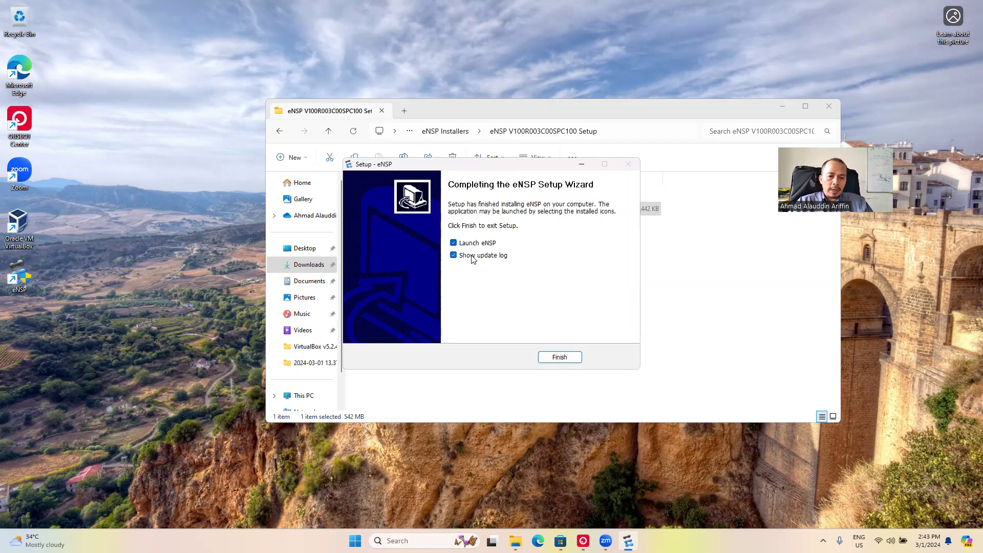
left_click(472, 256)
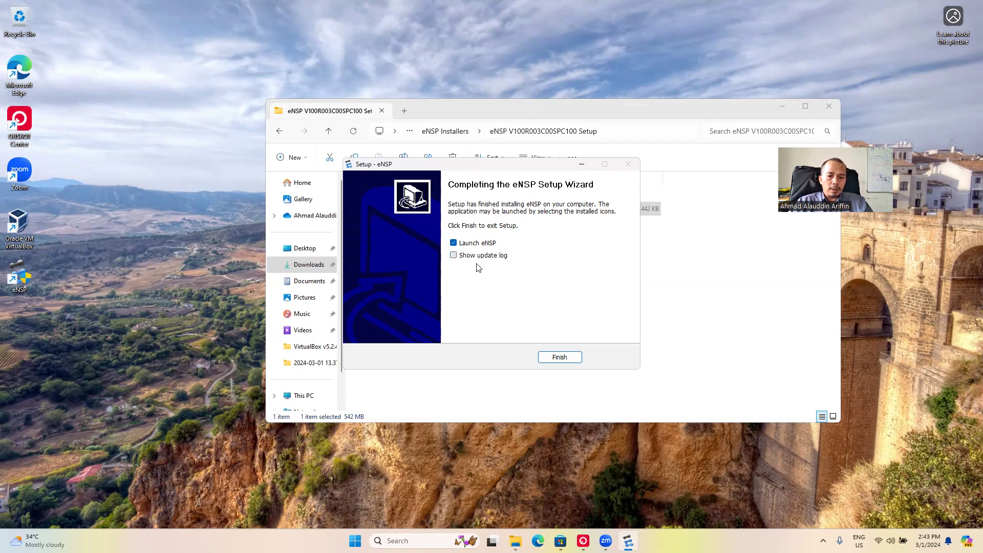
left_click(563, 357)
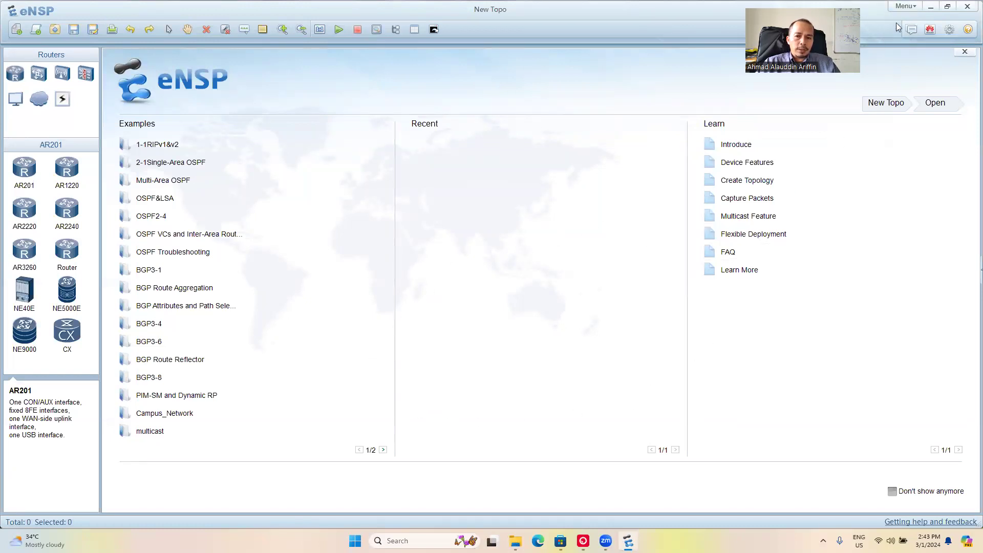
Register the AR_Base, AC_Base, AP_Base, AD_Base and SAP_Base devices together, and review the registration log.
left_click(906, 7)
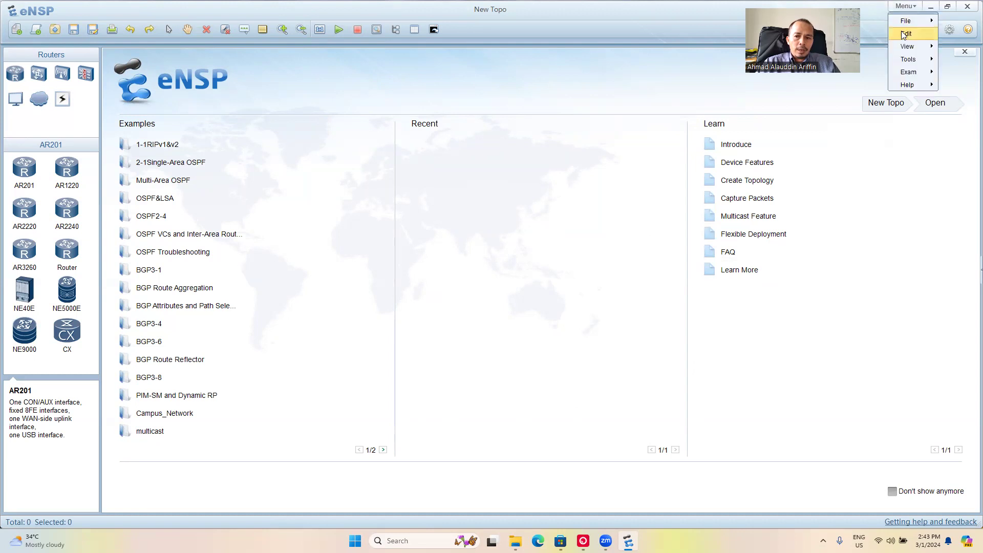
mouse_move(904, 61)
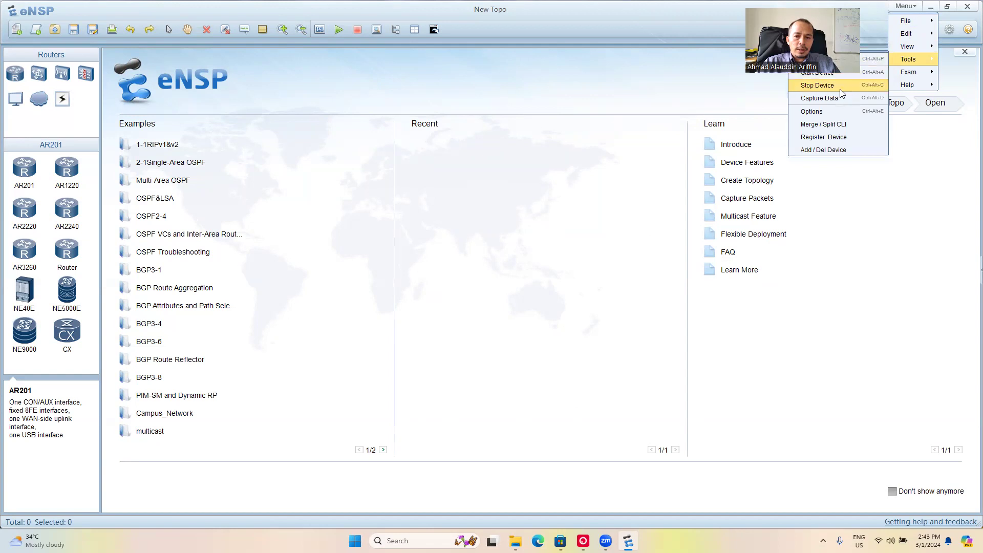
left_click(829, 141)
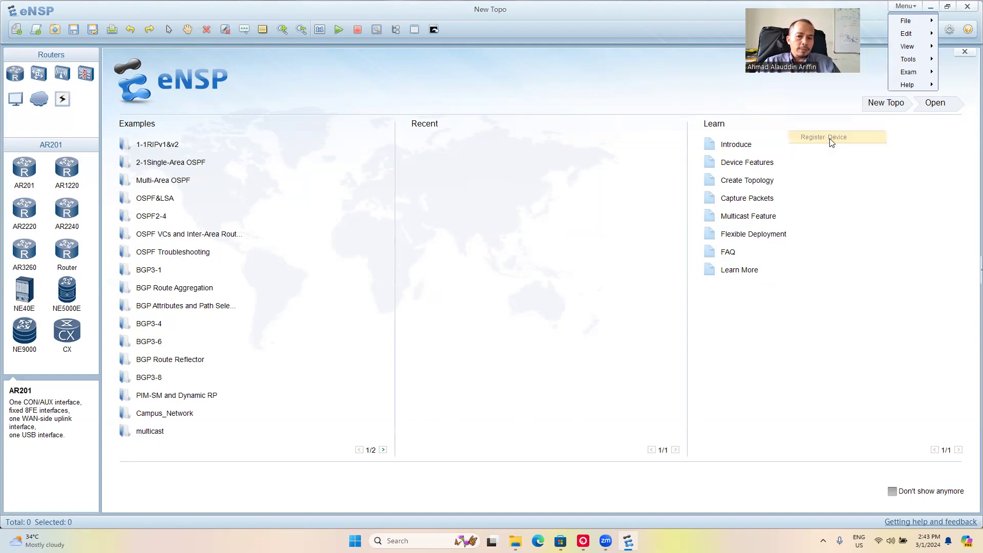
left_click(637, 231)
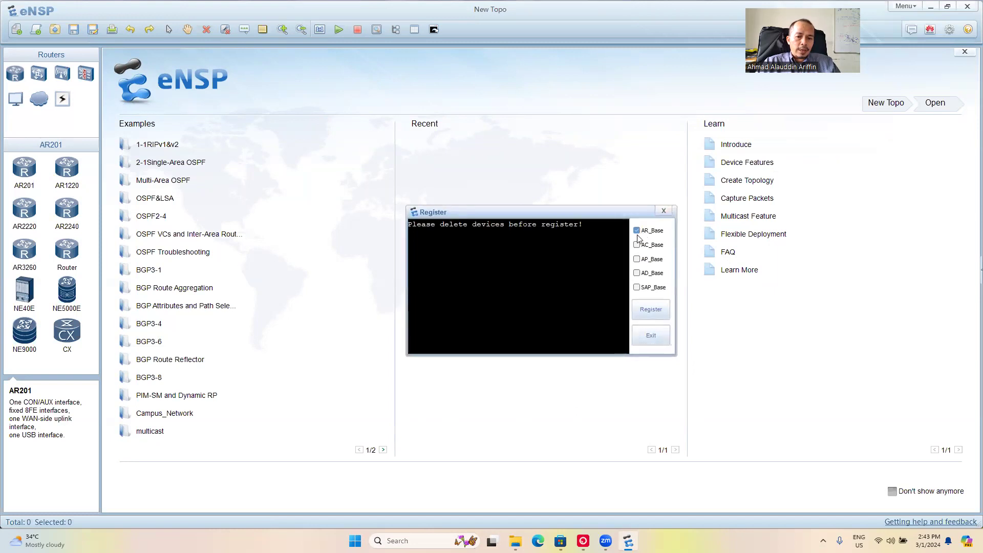
left_click(638, 246)
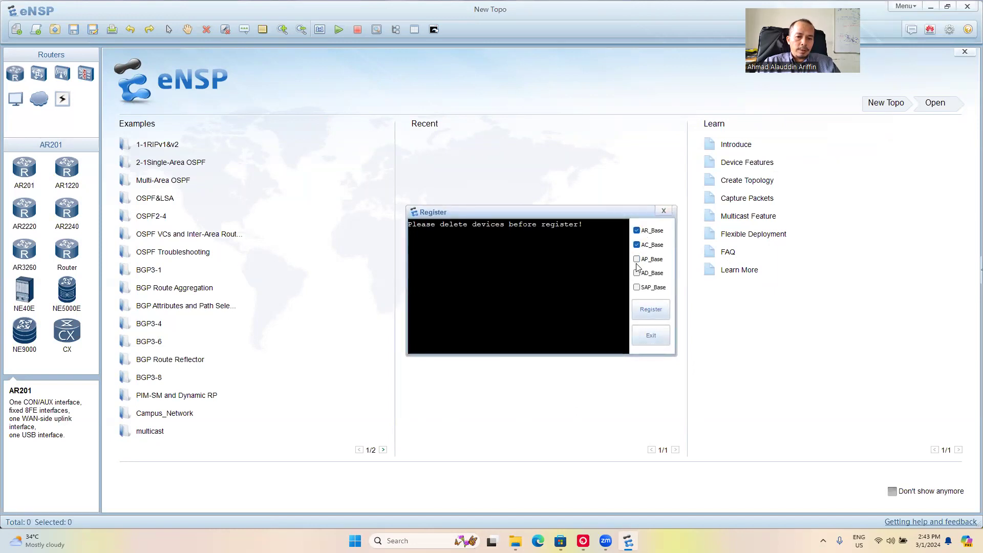
left_click(637, 260)
left_click(638, 274)
left_click(638, 288)
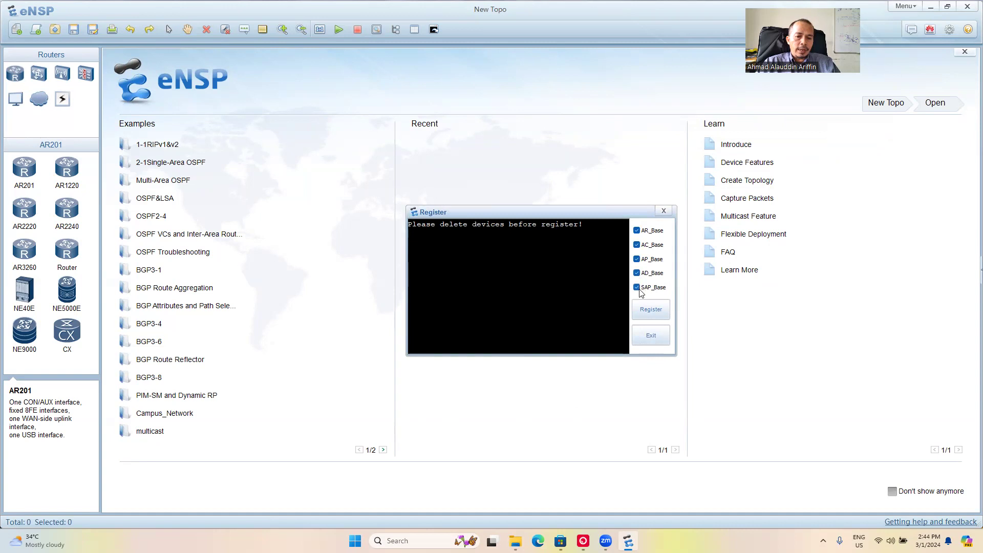
left_click(646, 317)
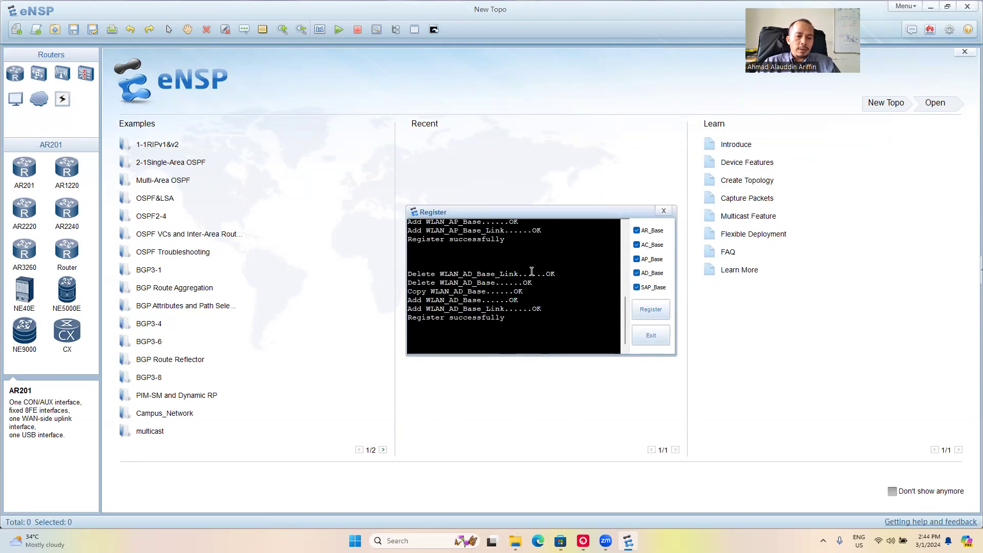
scroll(526, 256, "up", 10)
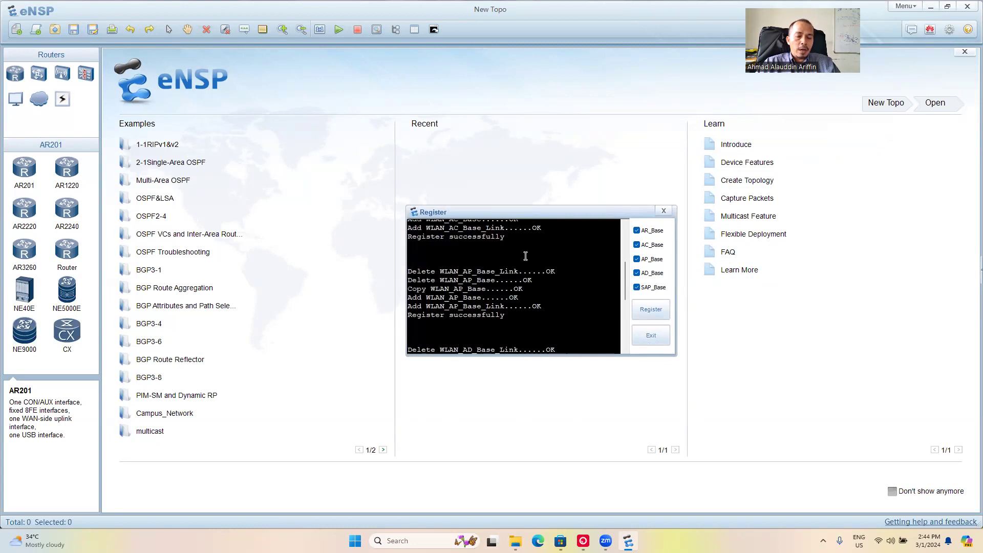
scroll(525, 259, "down", 10)
scroll(524, 270, "up", 10)
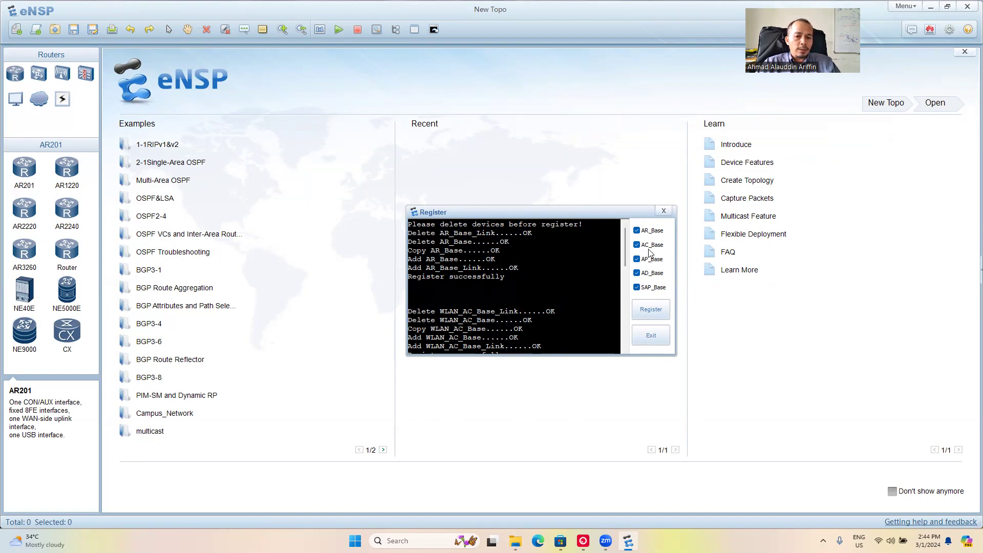
Deselect AR_Base, AP_Base, AD_Base and SAP_Base, leaving only AC_Base selected, and exit the device registration.
left_click(636, 230)
left_click(637, 260)
left_click(637, 274)
left_click(637, 287)
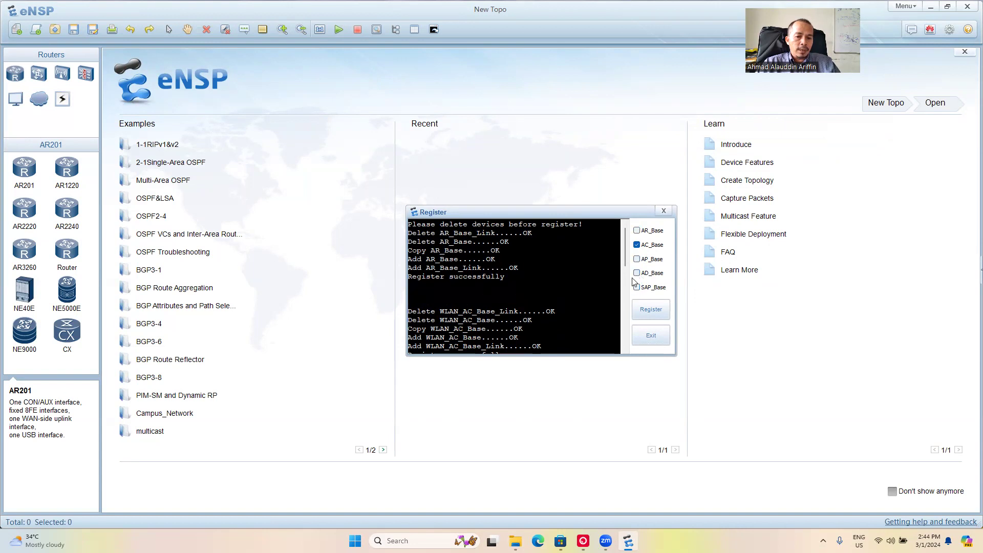
left_click(636, 245)
left_click(637, 245)
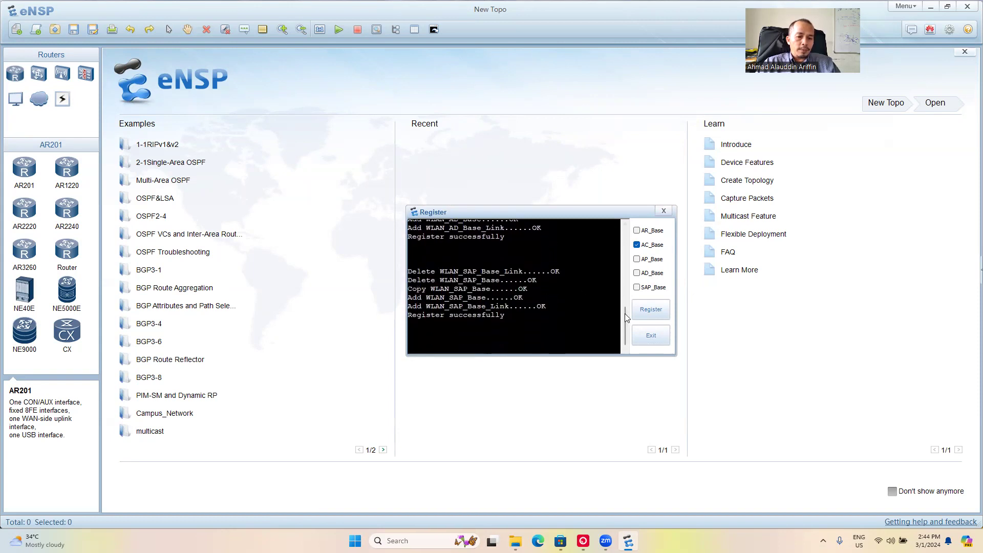
left_click(649, 338)
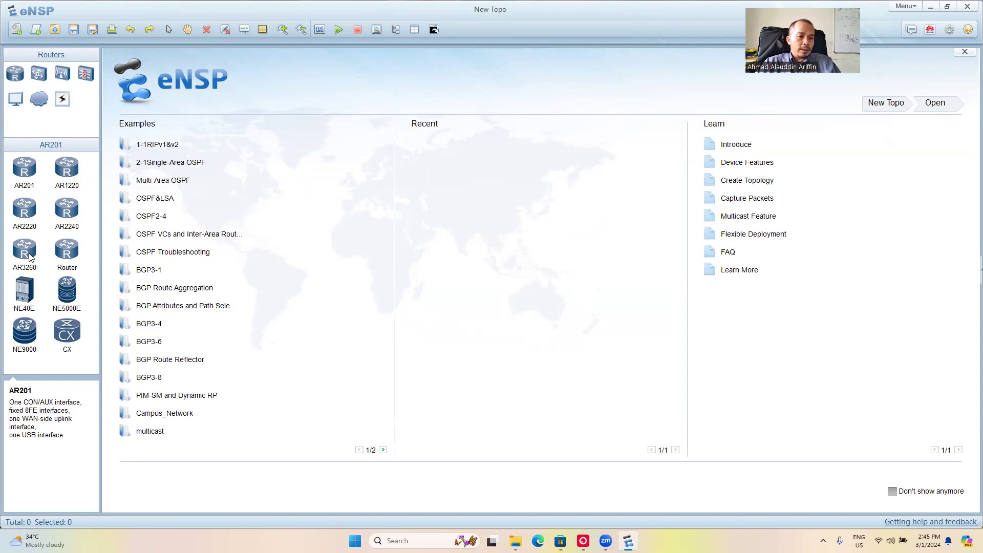
Place an AR3260 router near the middle of the new topology, and inspect its hardware view and supported cards in its settings.
left_click_drag(24, 254, 463, 238)
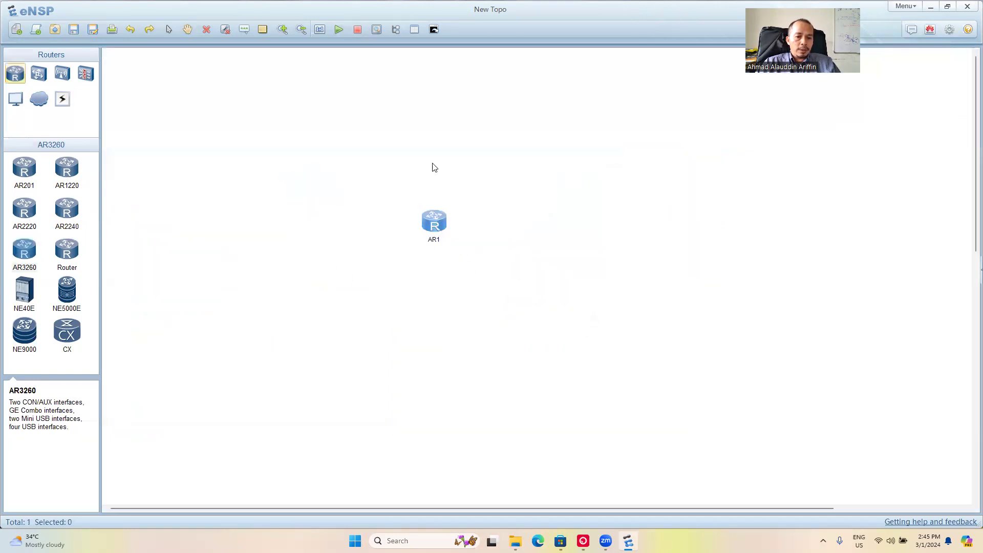
right_click(437, 228)
left_click(456, 335)
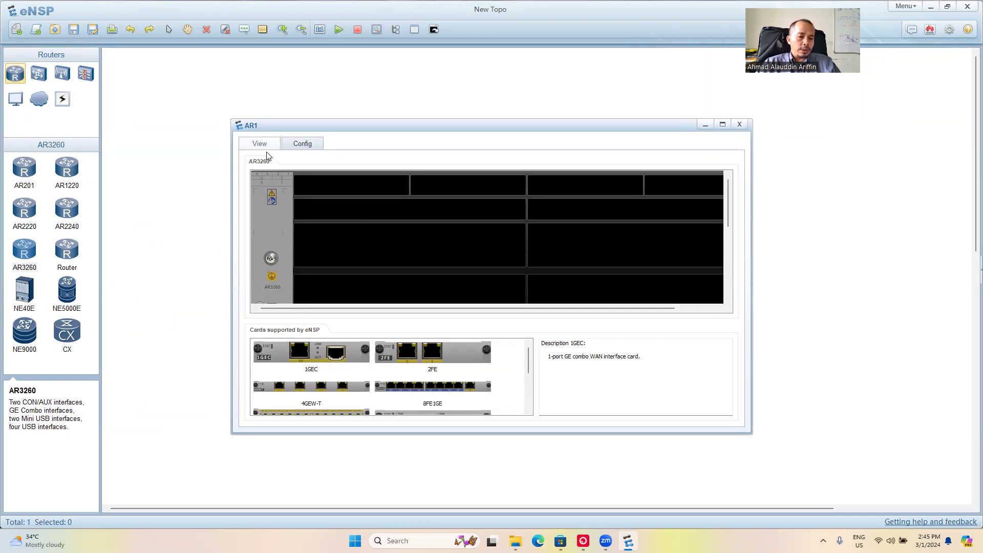
left_click(740, 125)
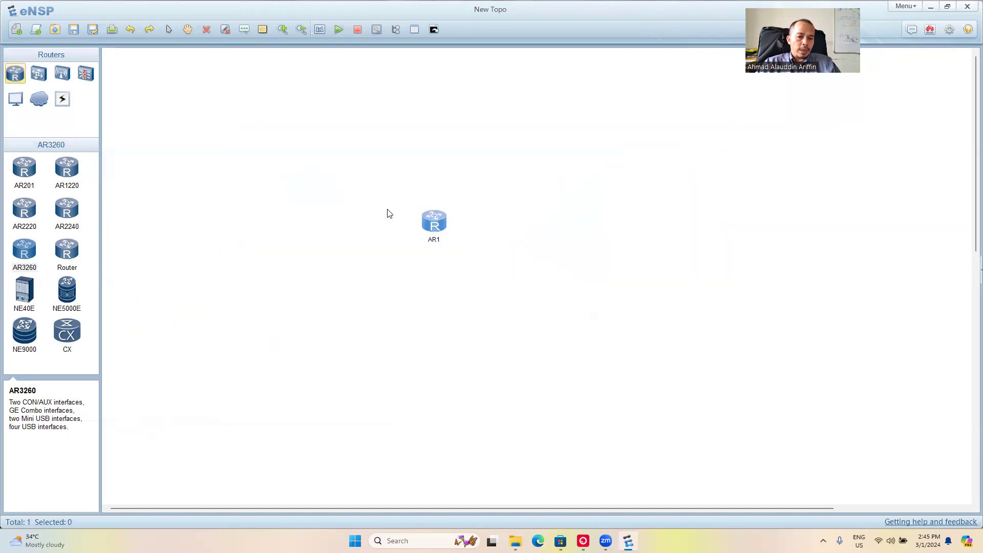
Start the AR3260 router in the topology and open its command-line console.
right_click(436, 226)
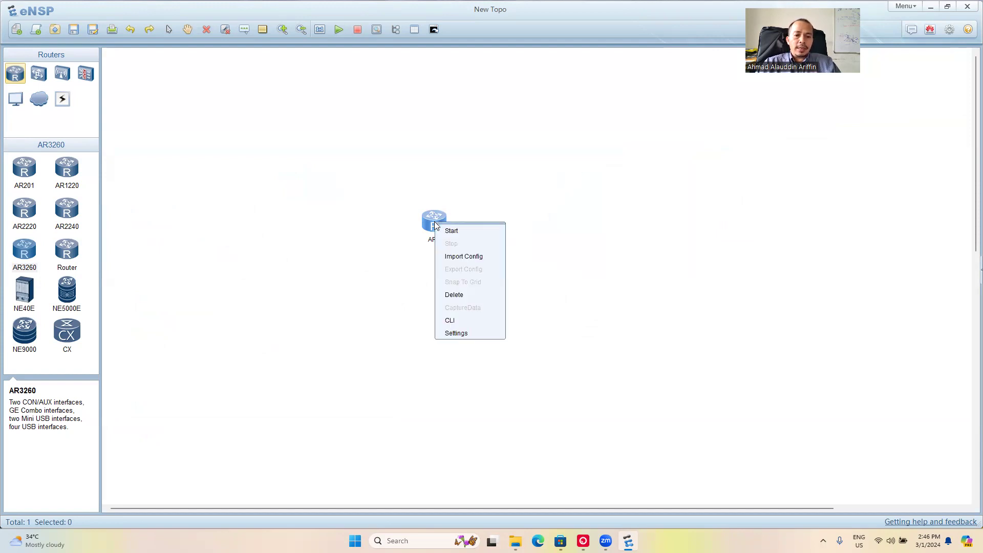
left_click(462, 231)
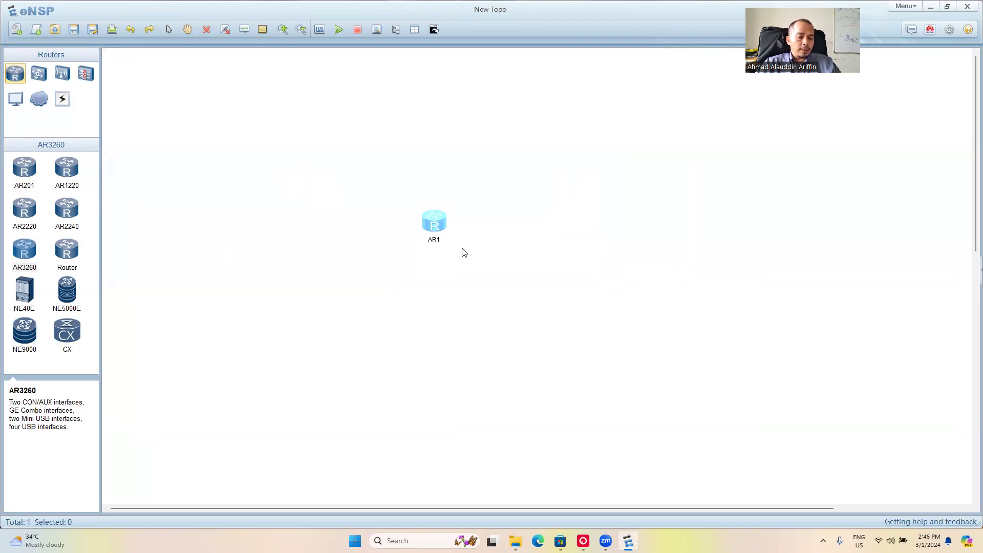
double_click(438, 220)
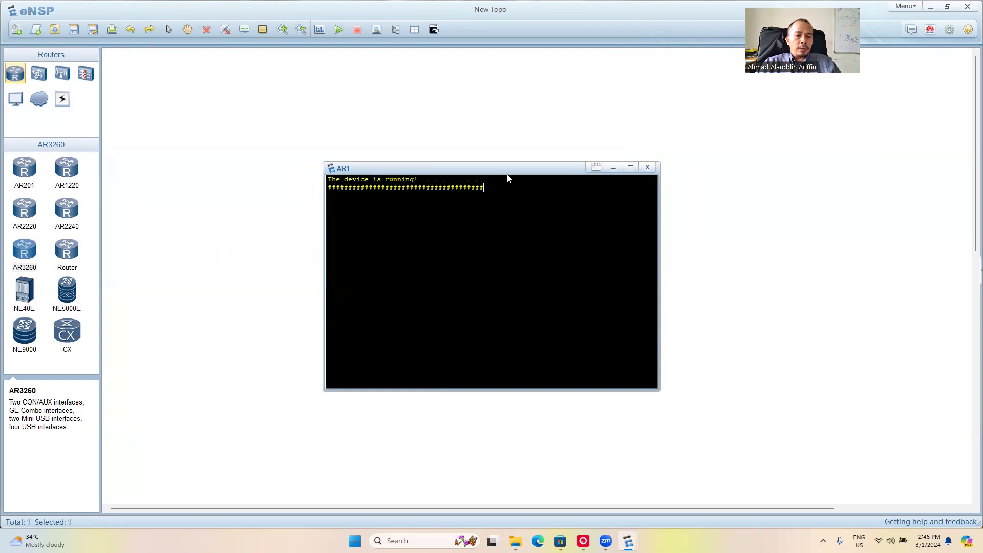
Move the router's console clear of its icon, check the console's boot progress and command prompt, and close it.
left_click_drag(511, 173, 654, 193)
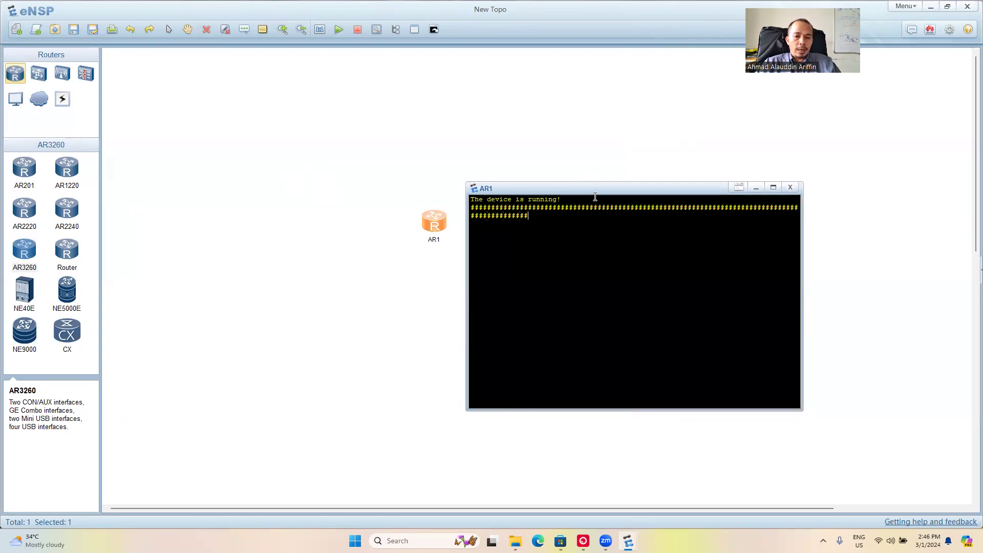
left_click_drag(603, 192, 671, 186)
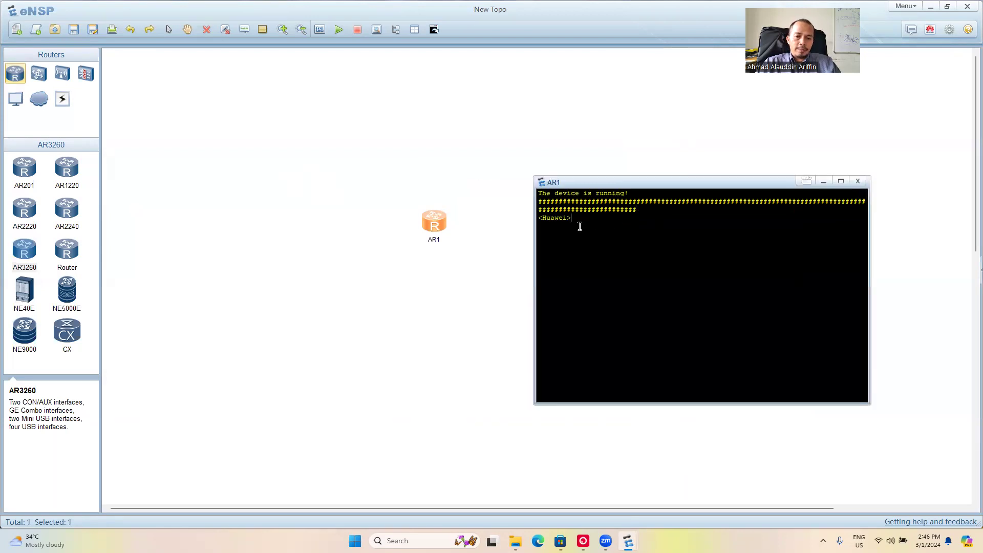
left_click_drag(574, 217, 536, 219)
left_click(858, 182)
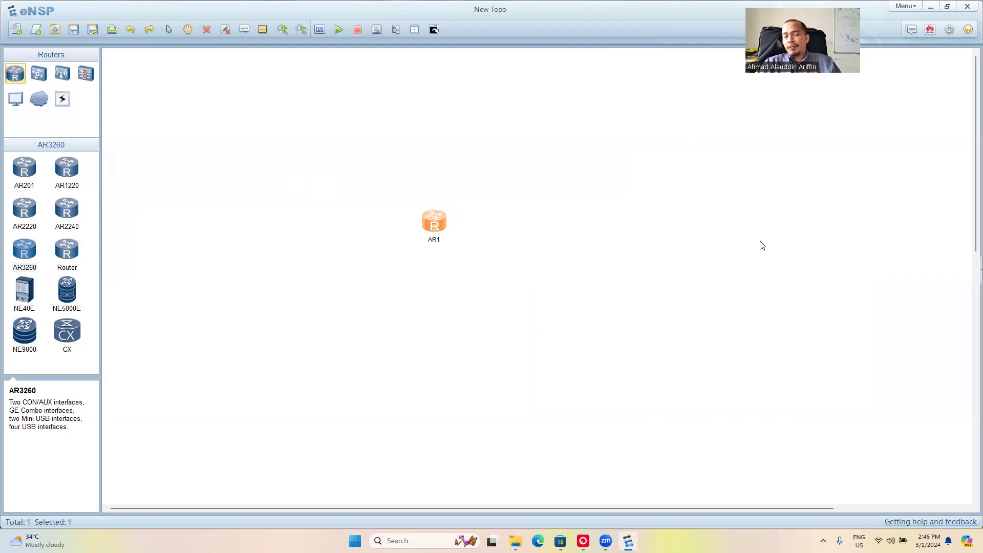